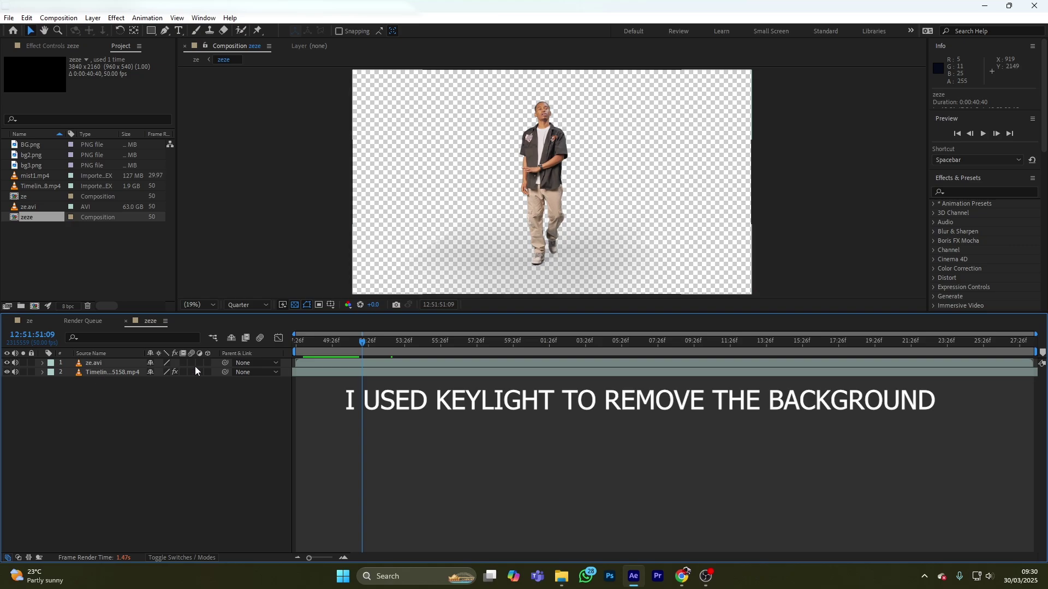
Step: Examine the ze.avi layer in the zeze composition, scrubbing back to 12:51:49:26 and checking its applied effects
{"action": "left_click", "coordinate": [169, 364]}
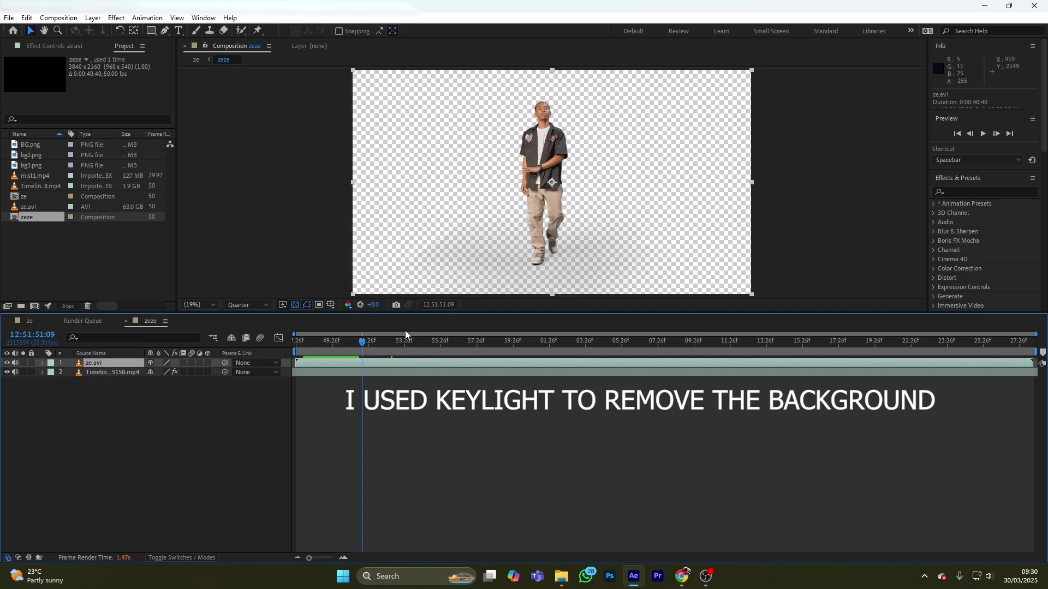
{"action": "left_click_drag", "start_coordinate": [363, 343], "coordinate": [333, 331]}
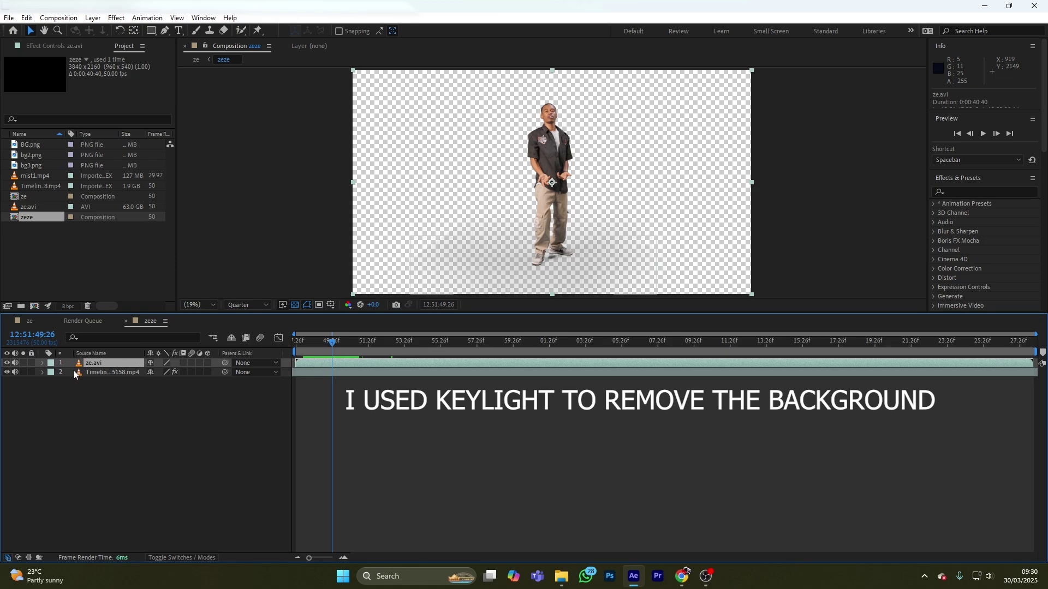
{"action": "left_click", "coordinate": [43, 46]}
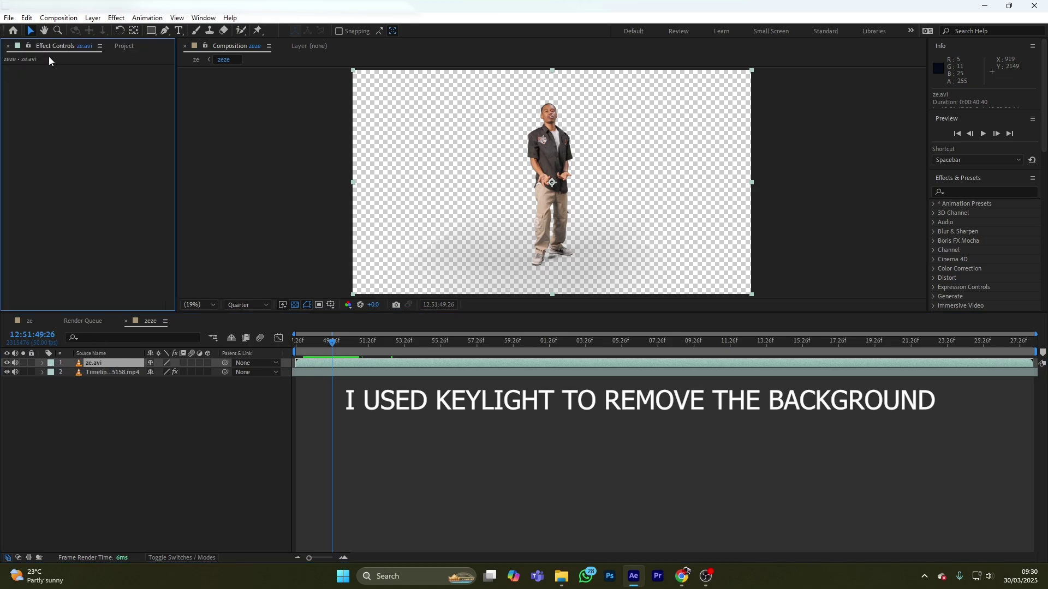
{"action": "left_click", "coordinate": [103, 370]}
{"action": "left_click", "coordinate": [103, 360]}
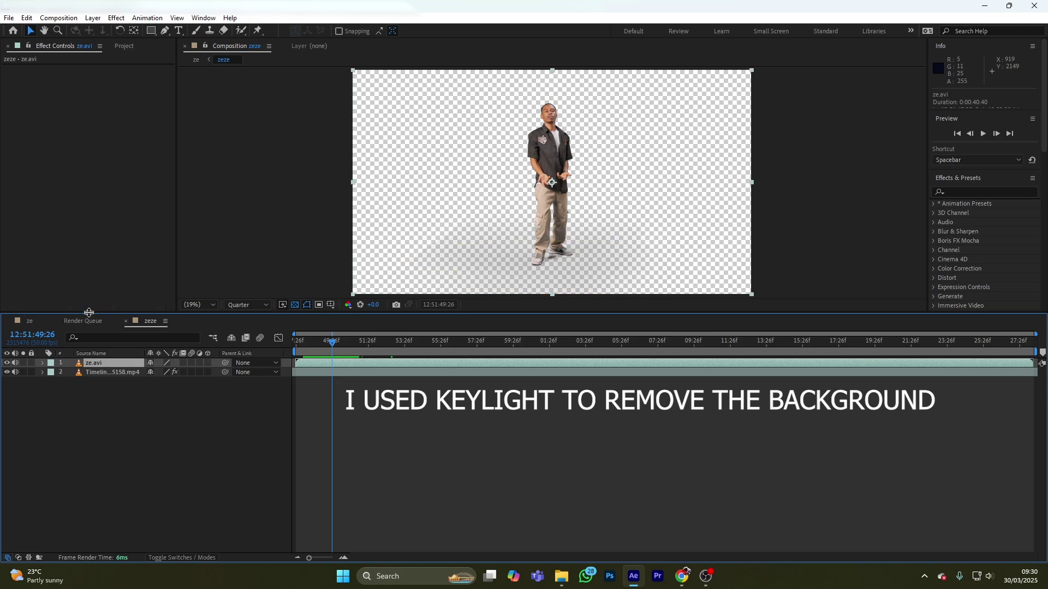
Step: Preview the blue moon composition from its start, and scrub through the version with the man under the reddish moon
{"action": "key", "text": "alt+Tab"}
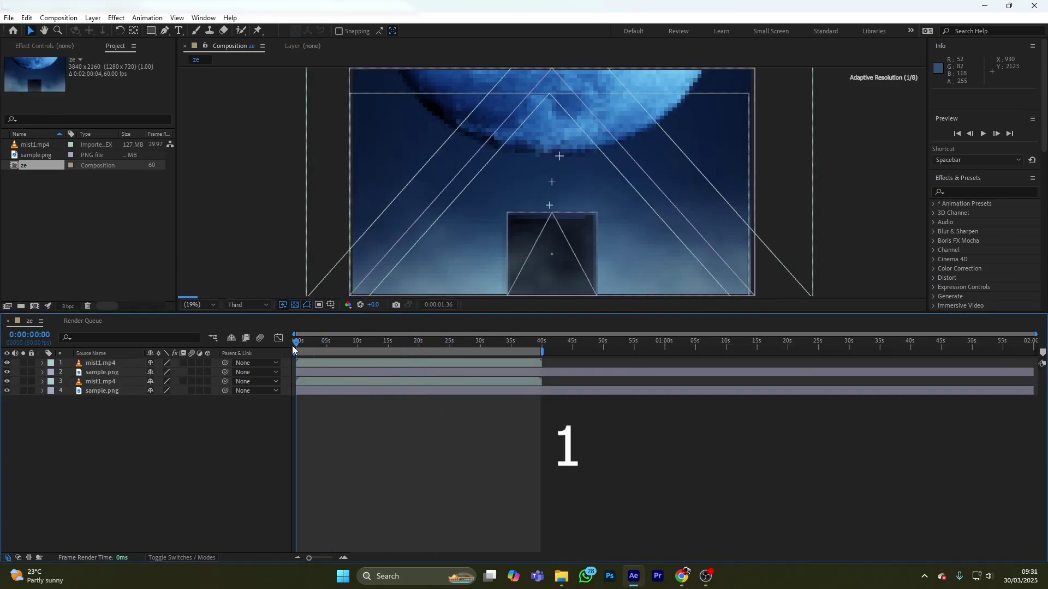
{"action": "left_click", "coordinate": [293, 347]}
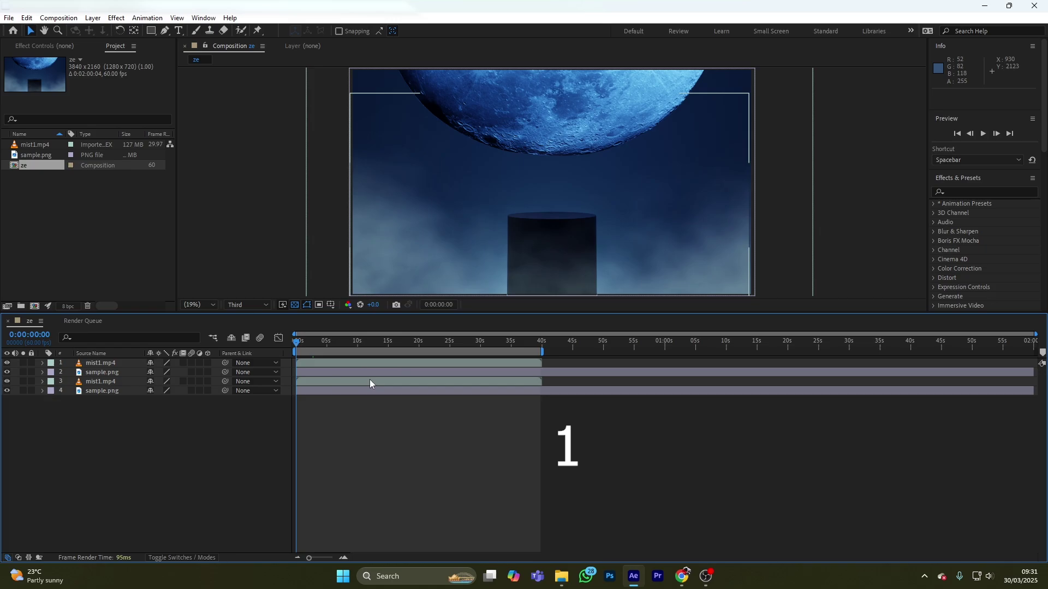
{"action": "key", "text": "space"}
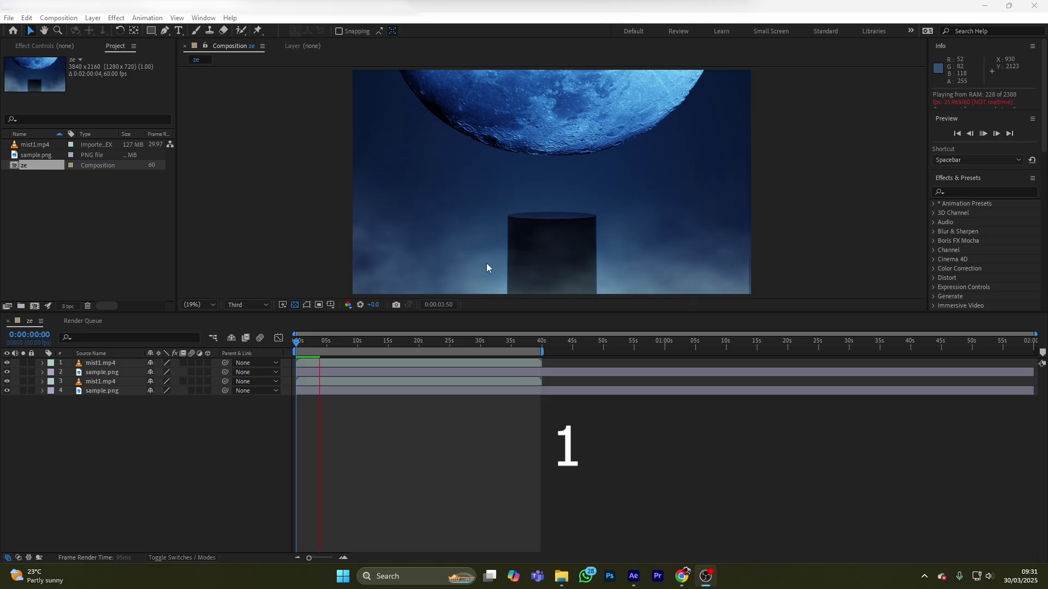
{"action": "left_click_drag", "start_coordinate": [332, 347], "coordinate": [293, 343]}
{"action": "key", "text": "space"}
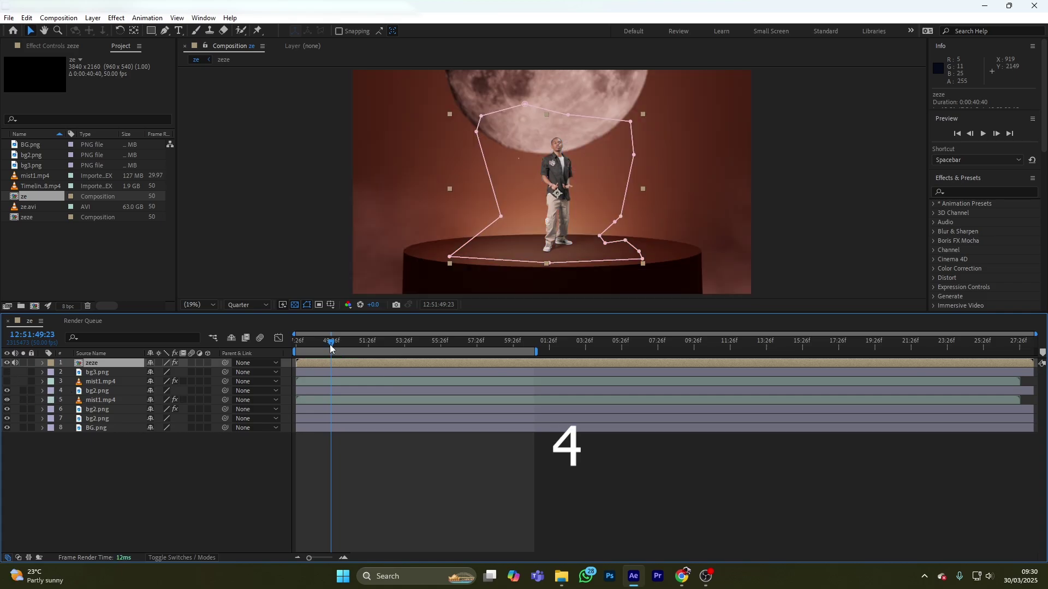
{"action": "left_click_drag", "start_coordinate": [331, 342], "coordinate": [362, 350]}
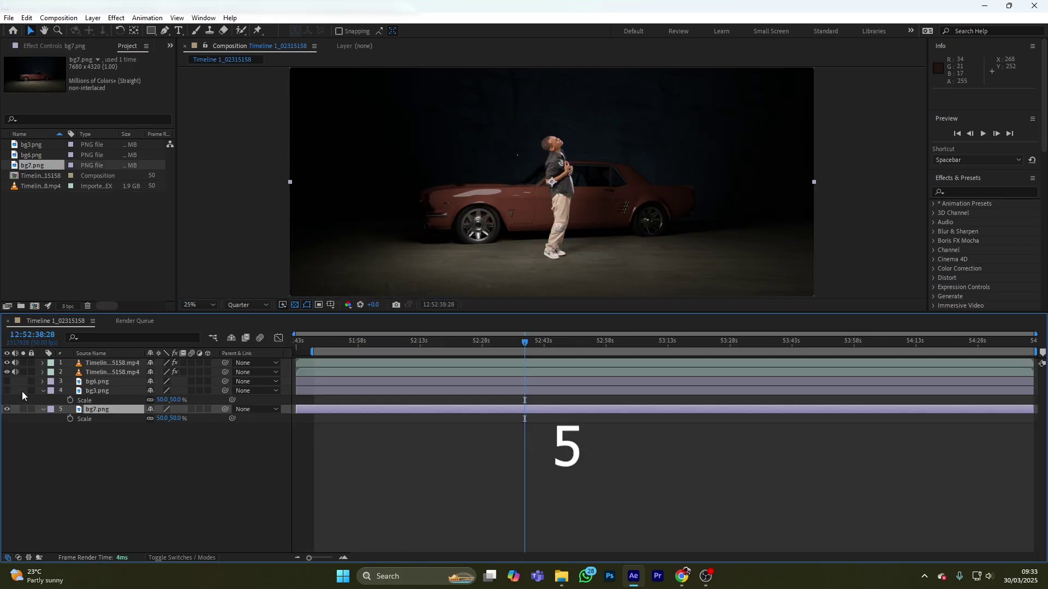
Step: Examine the two stacked footage layers over the car background, checking the lower copy's Curves effect and blending mode
{"action": "left_click", "coordinate": [66, 365]}
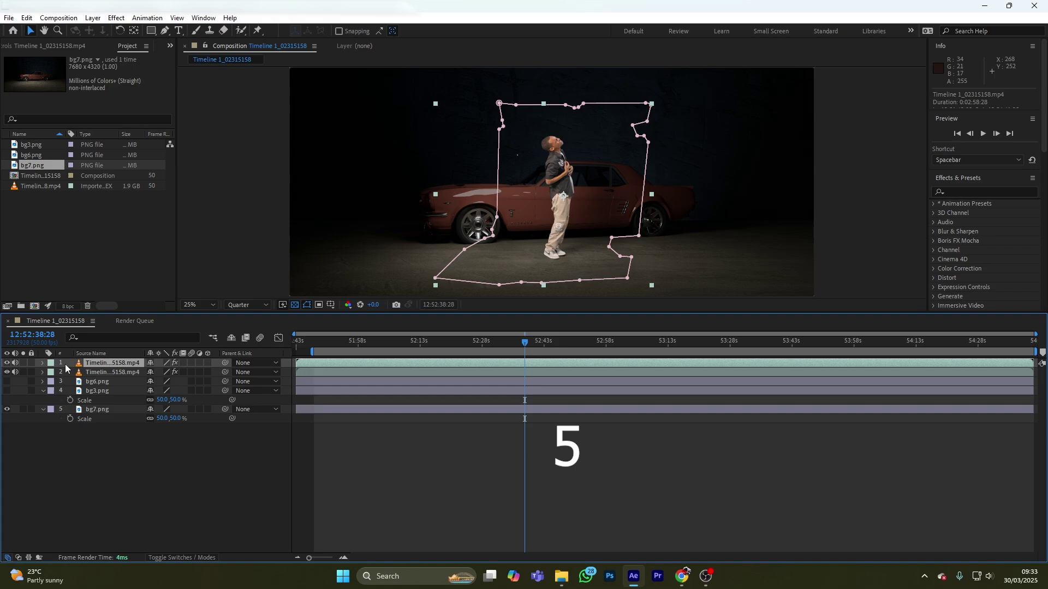
{"action": "left_click", "coordinate": [7, 364]}
{"action": "left_click", "coordinate": [7, 373]}
{"action": "left_click", "coordinate": [112, 372]}
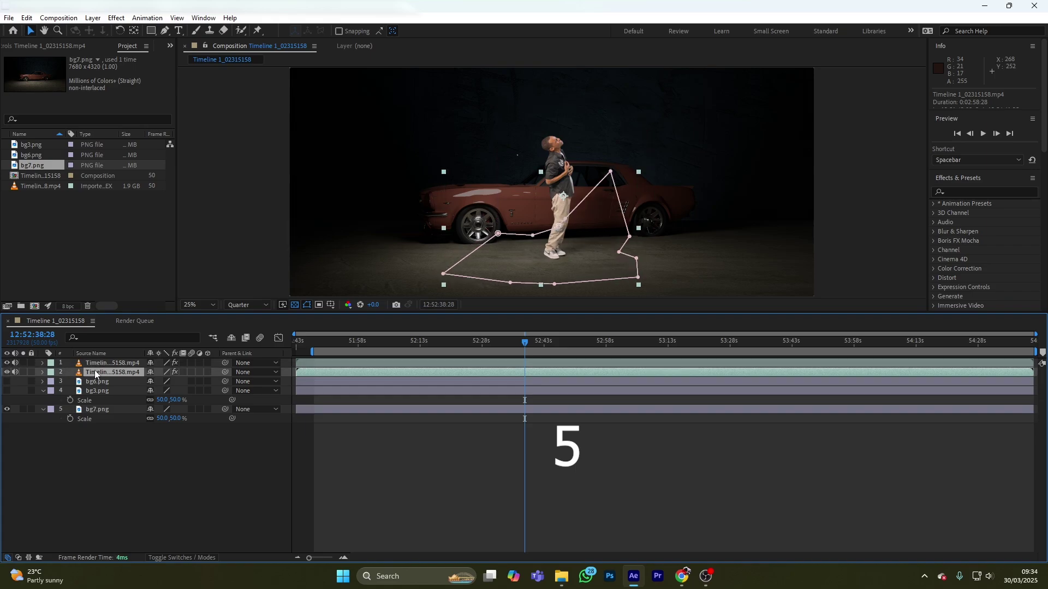
{"action": "left_click", "coordinate": [32, 45]}
{"action": "left_click", "coordinate": [15, 113]}
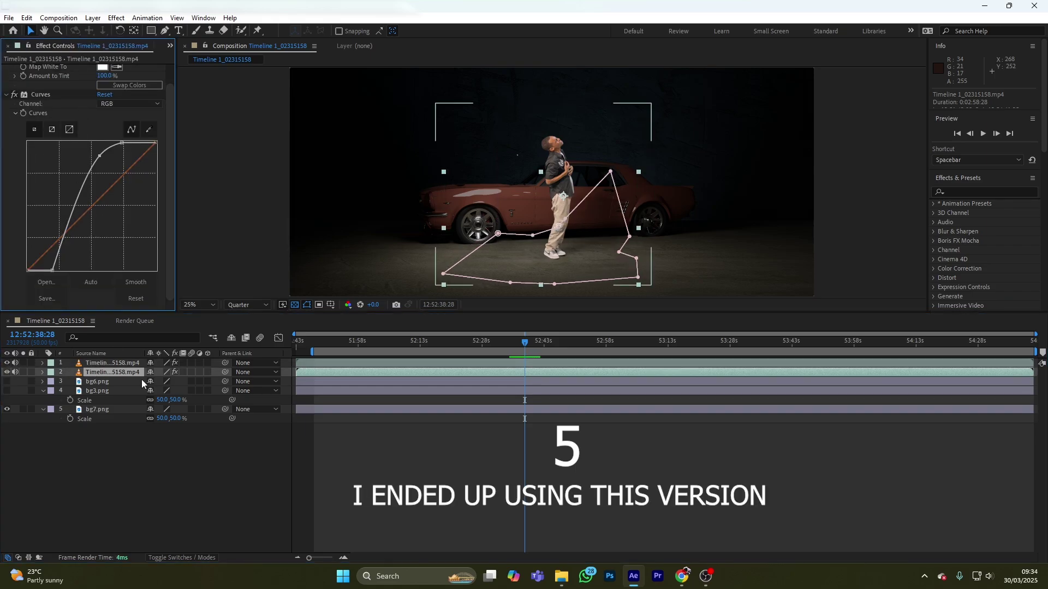
{"action": "right_click", "coordinate": [112, 373]}
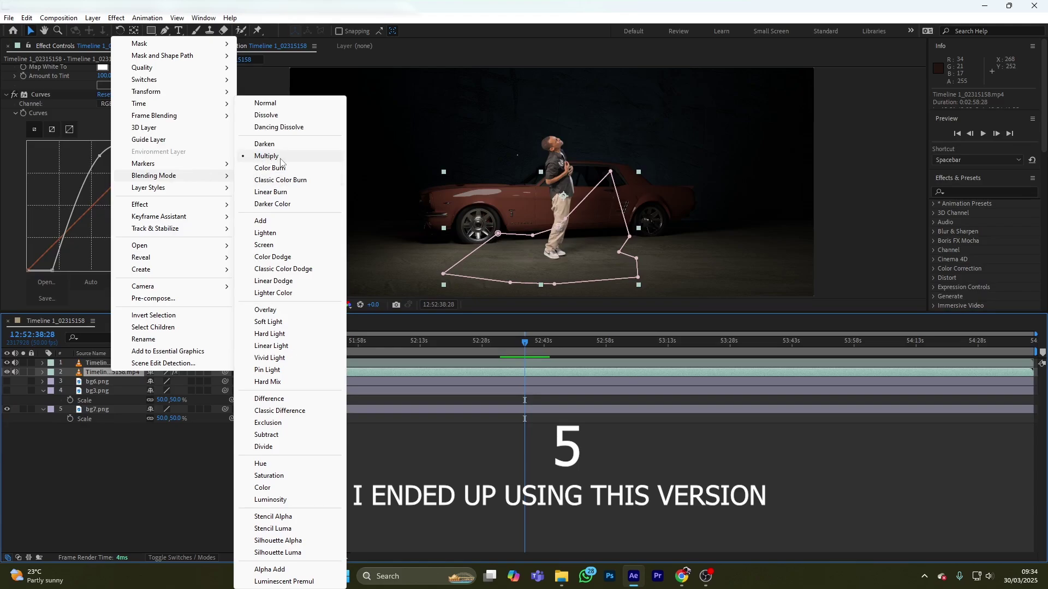
{"action": "left_click", "coordinate": [99, 375]}
Step: Rename the second footage layer as shadows
{"action": "right_click", "coordinate": [99, 374]}
{"action": "left_click", "coordinate": [131, 342]}
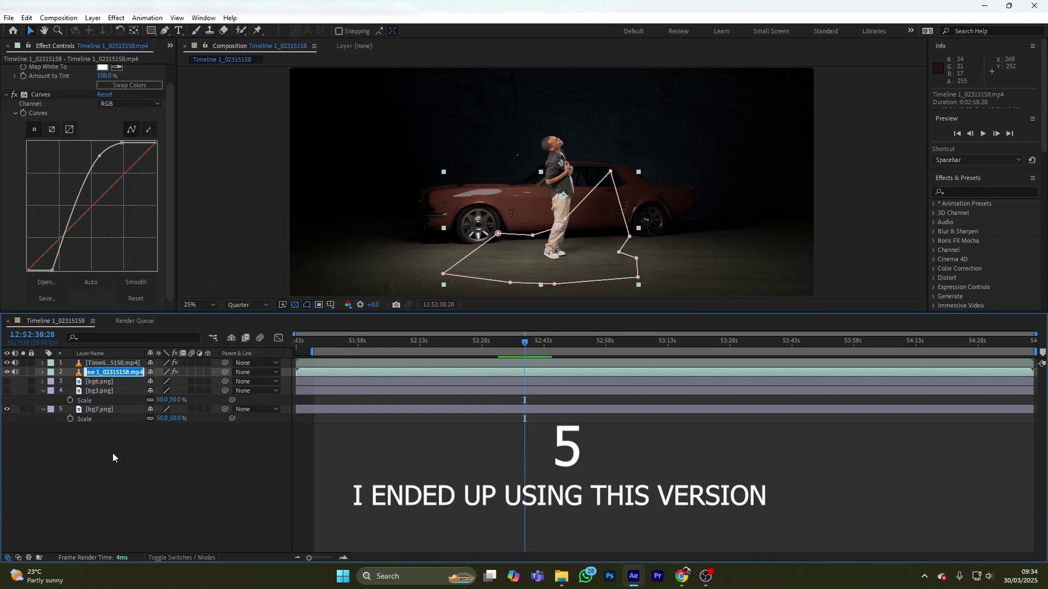
{"action": "type", "text": "shadows"}
{"action": "key", "text": "Return"}
Step: Rename the top footage layer with the Keylight effect as main keyed
{"action": "left_click", "coordinate": [112, 364]}
{"action": "right_click", "coordinate": [112, 364]}
{"action": "left_click", "coordinate": [142, 332]}
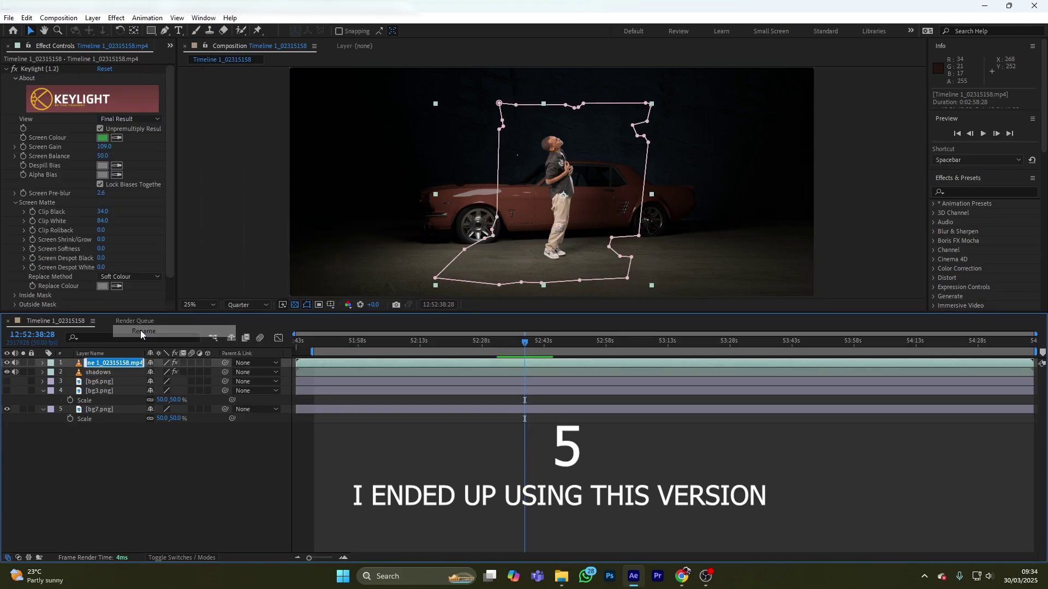
{"action": "type", "text": "main keyed"}
{"action": "key", "text": "Return"}
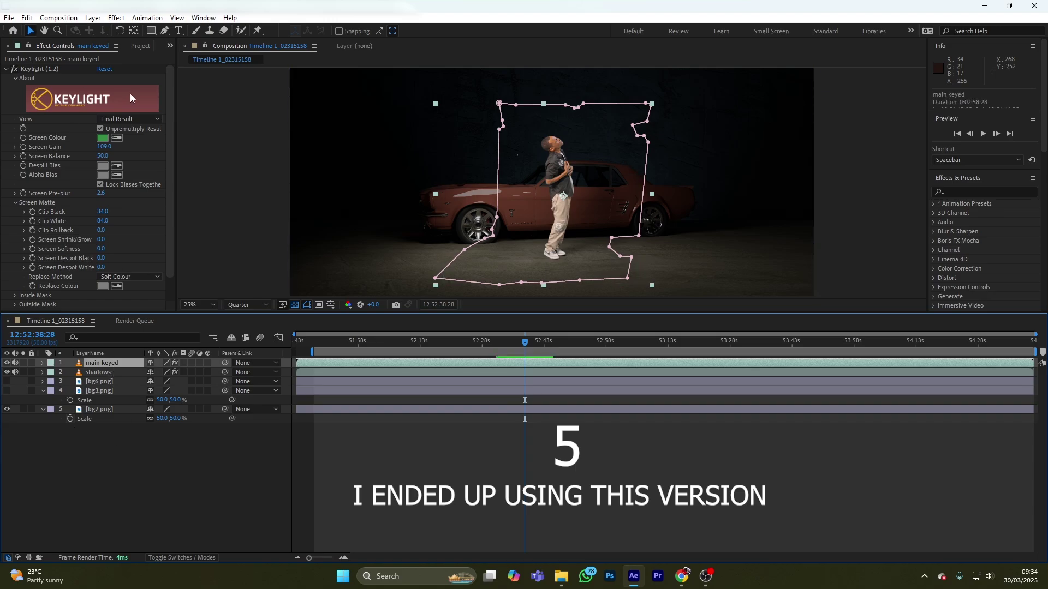
Step: Examine the shadows layer's Tint and Curves effects and its mask feather, and fit the composition back in view
{"action": "left_click", "coordinate": [100, 375]}
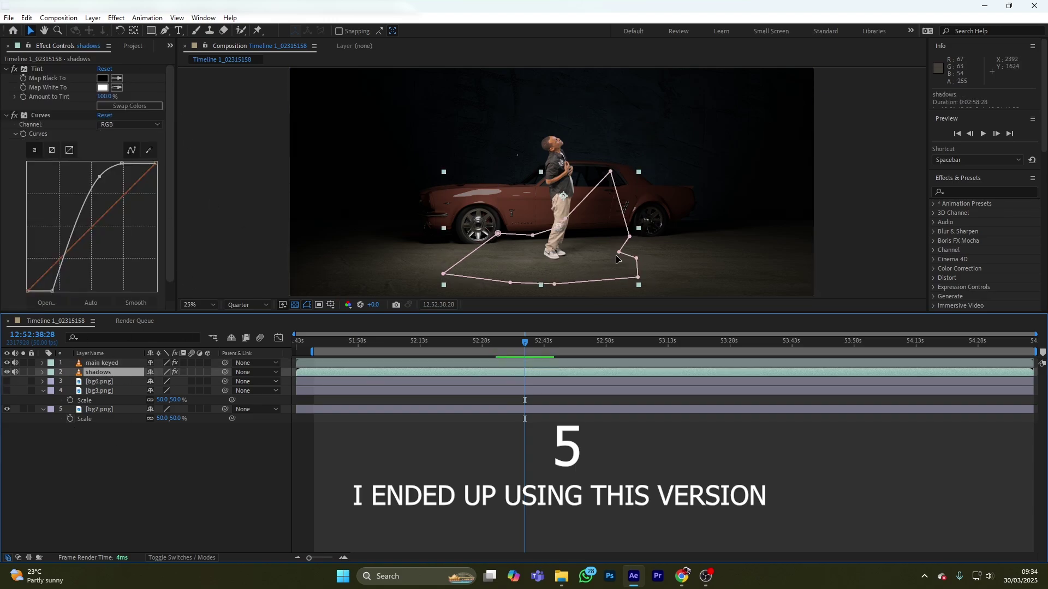
{"action": "scroll", "coordinate": [616, 259], "scroll_direction": "up", "scroll_amount": 2}
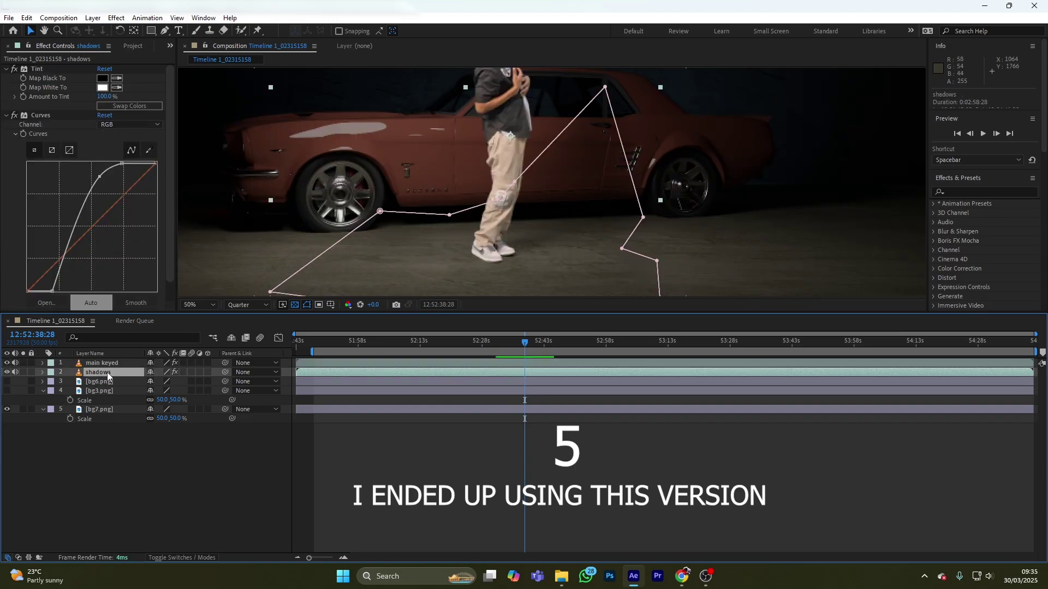
{"action": "key", "text": "f"}
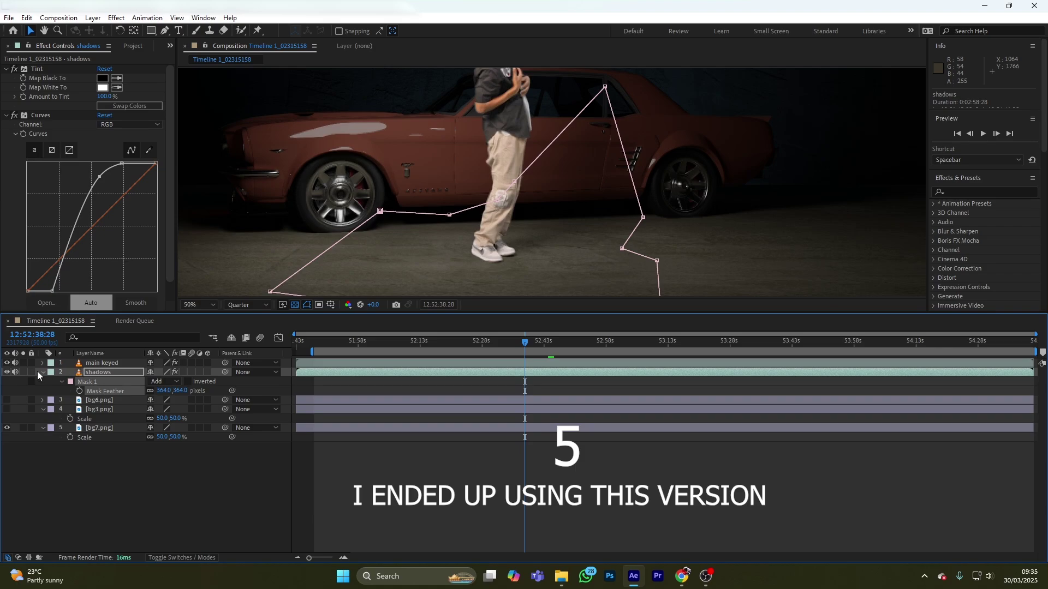
{"action": "left_click", "coordinate": [42, 373]}
{"action": "left_click", "coordinate": [154, 469]}
{"action": "scroll", "coordinate": [472, 196], "scroll_direction": "down", "scroll_amount": 2}
{"action": "left_click", "coordinate": [203, 305]}
{"action": "left_click", "coordinate": [203, 318]}
{"action": "key", "text": "alt+Tab"}
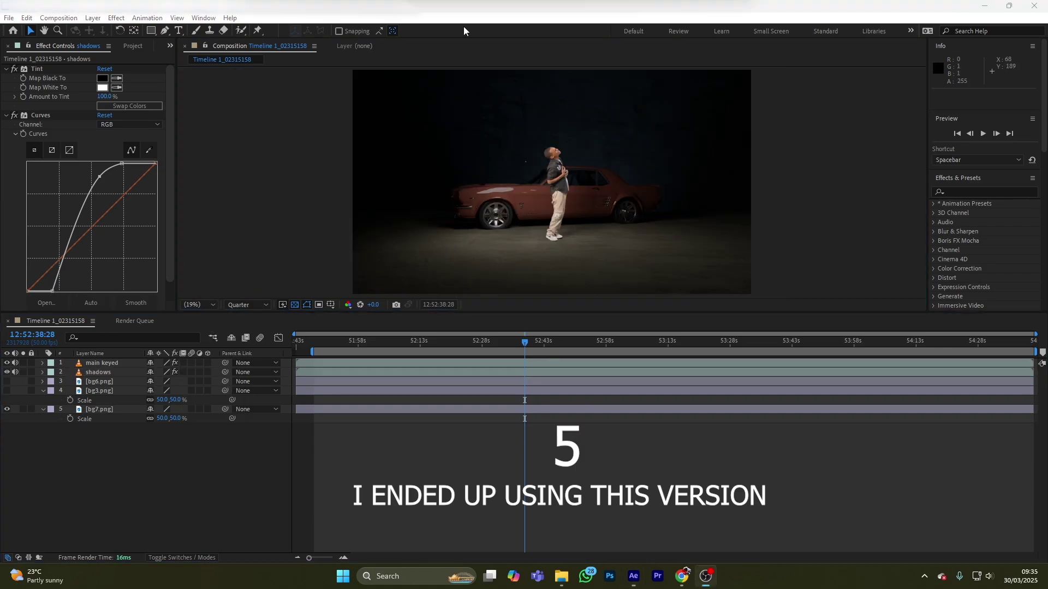
Step: Find the Lumetri Color effect and apply it to the main keyed layer
{"action": "left_click", "coordinate": [102, 364]}
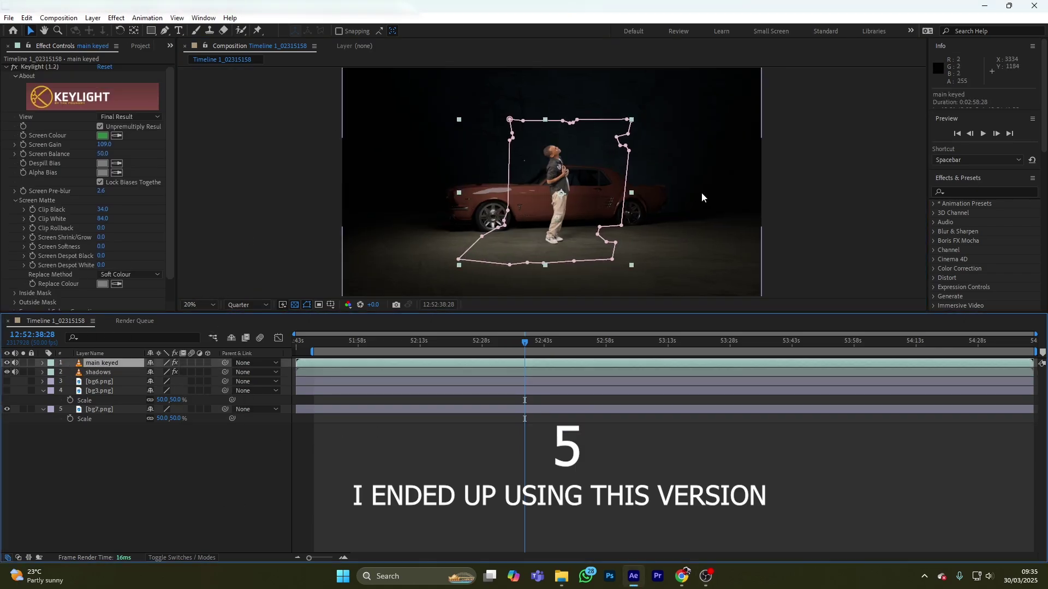
{"action": "scroll", "coordinate": [702, 192], "scroll_direction": "up", "scroll_amount": 1}
{"action": "left_click", "coordinate": [940, 195]}
{"action": "type", "text": "lumet"}
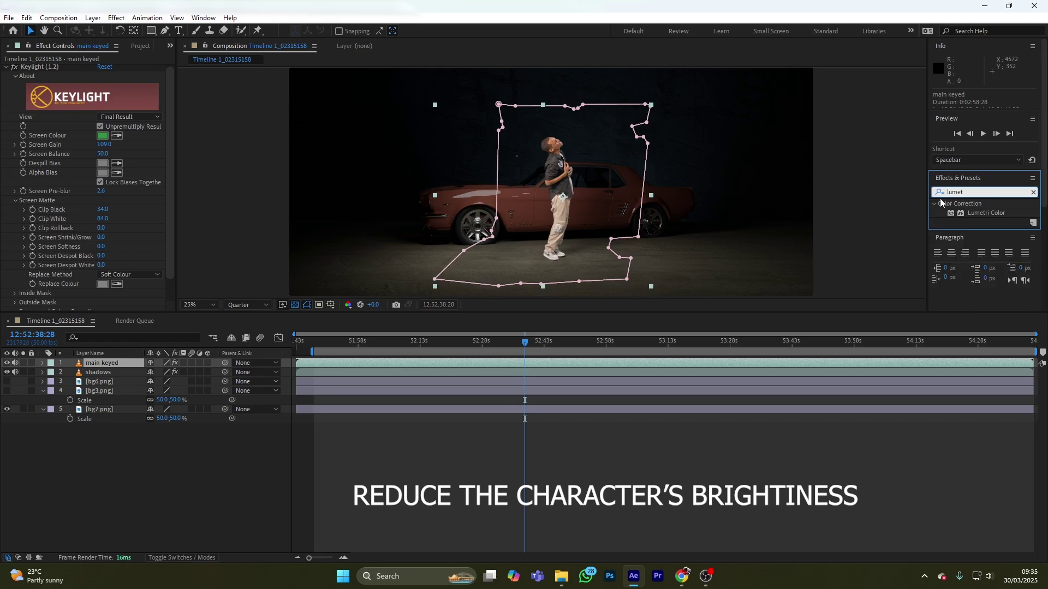
{"action": "left_click_drag", "start_coordinate": [986, 212], "coordinate": [125, 357]}
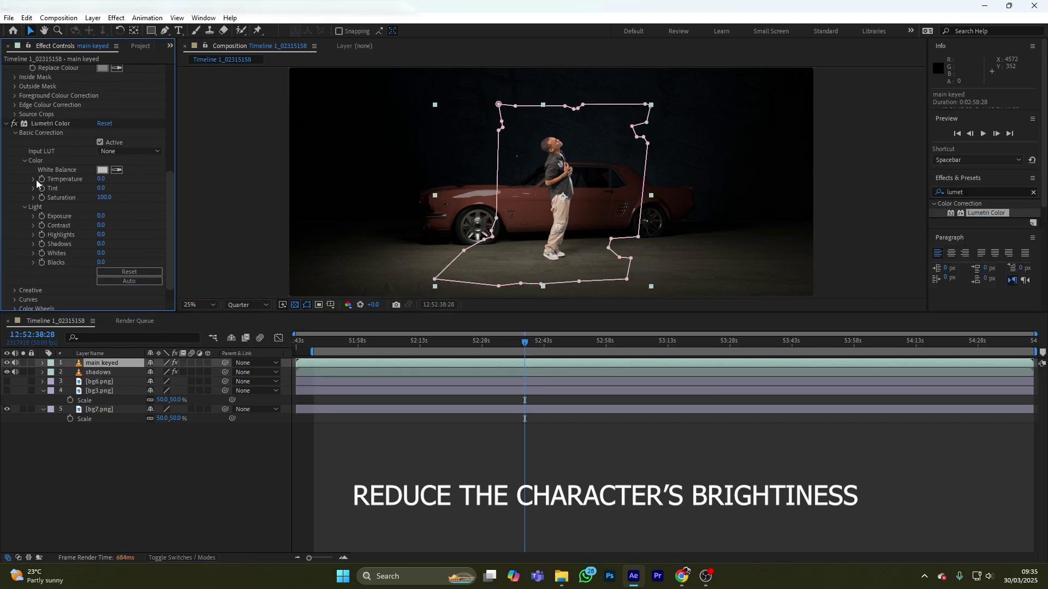
Step: Darken the main keyed layer in Lumetri Color with exposure -0.7, contrast -8 and highlights 22
{"action": "scroll", "coordinate": [589, 178], "scroll_direction": "up", "scroll_amount": 2}
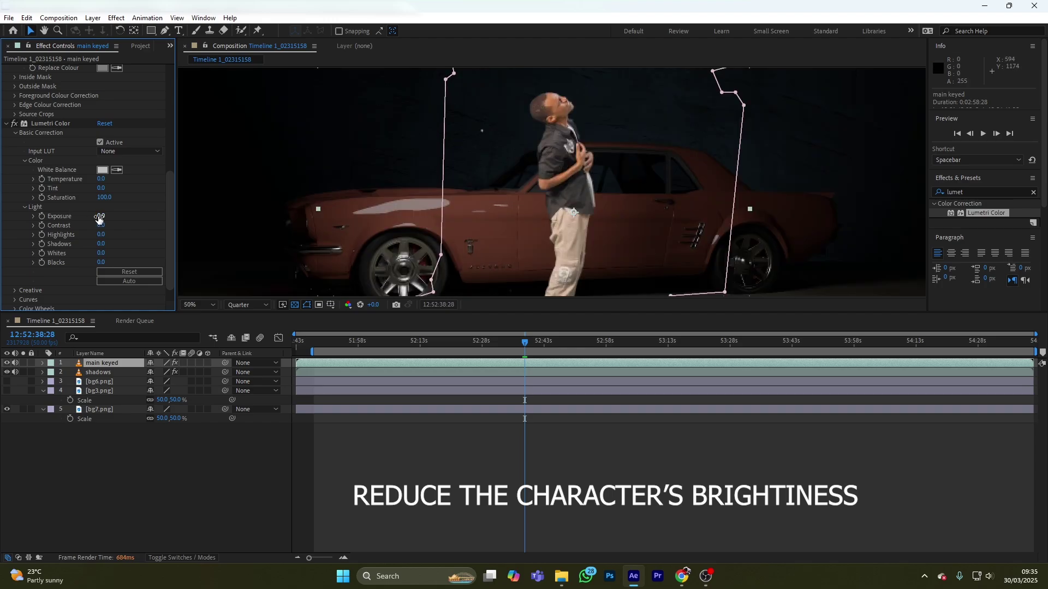
{"action": "left_click_drag", "start_coordinate": [100, 216], "coordinate": [138, 220]}
{"action": "scroll", "coordinate": [474, 224], "scroll_direction": "down", "scroll_amount": 2}
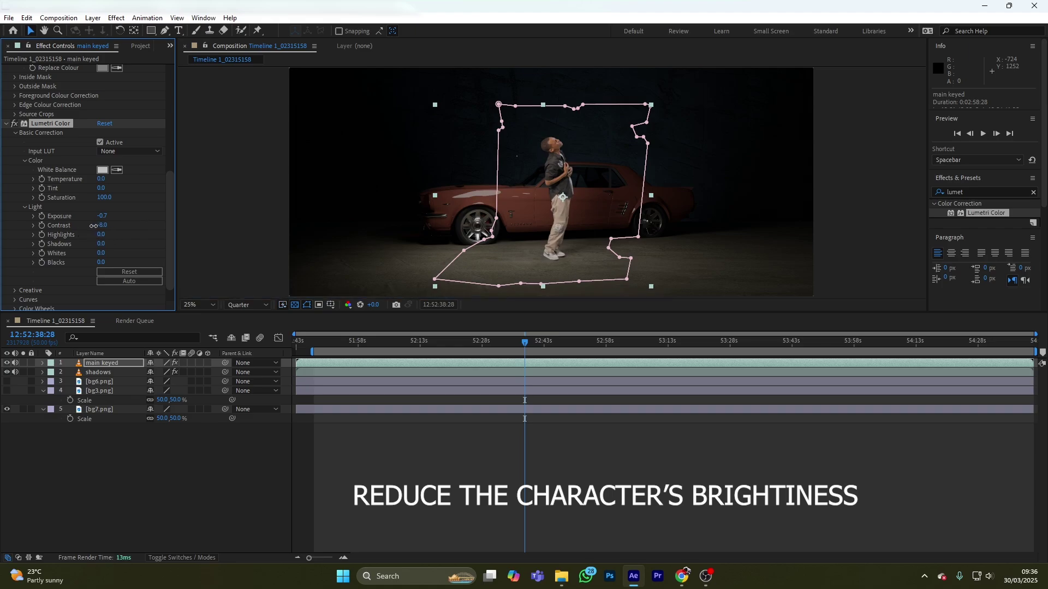
{"action": "mouse_move", "coordinate": [104, 235]}
{"action": "left_mouse_down"}
{"action": "mouse_move", "coordinate": [83, 234]}
{"action": "mouse_move", "coordinate": [114, 235]}
{"action": "left_mouse_up"}
Step: Create an adjustment layer above all the other layers and apply Lumetri Color to it
{"action": "left_click", "coordinate": [172, 460]}
{"action": "right_click", "coordinate": [172, 451]}
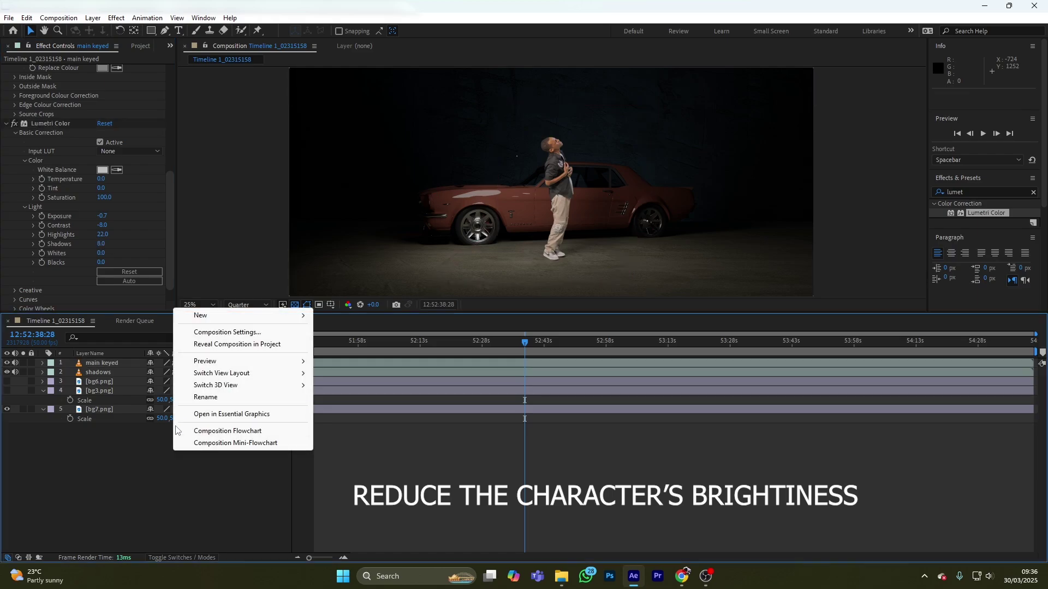
{"action": "mouse_move", "coordinate": [245, 315]}
{"action": "left_click", "coordinate": [371, 404]}
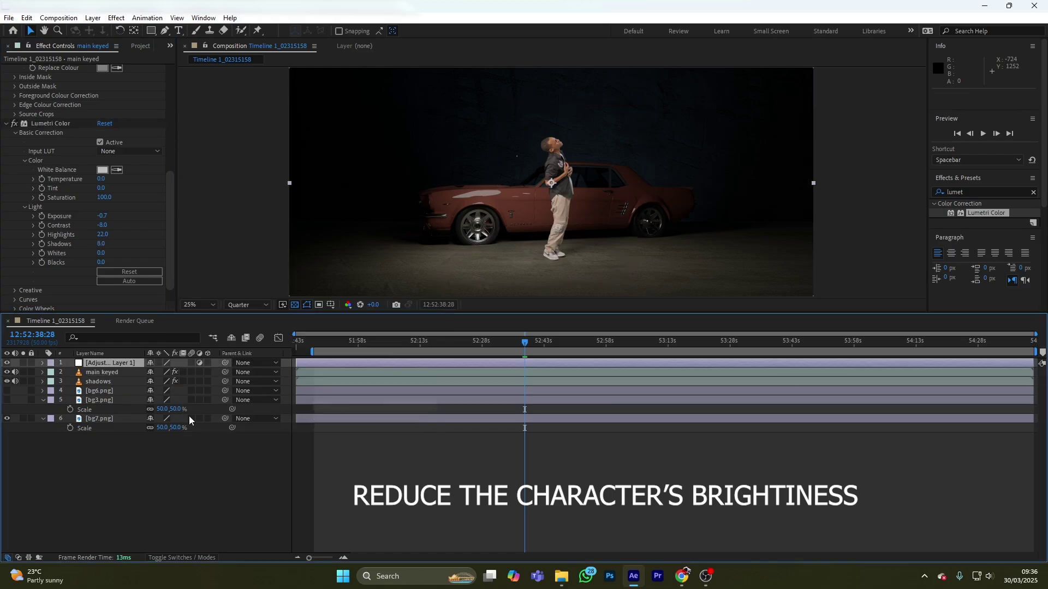
{"action": "left_click_drag", "start_coordinate": [986, 213], "coordinate": [126, 142]}
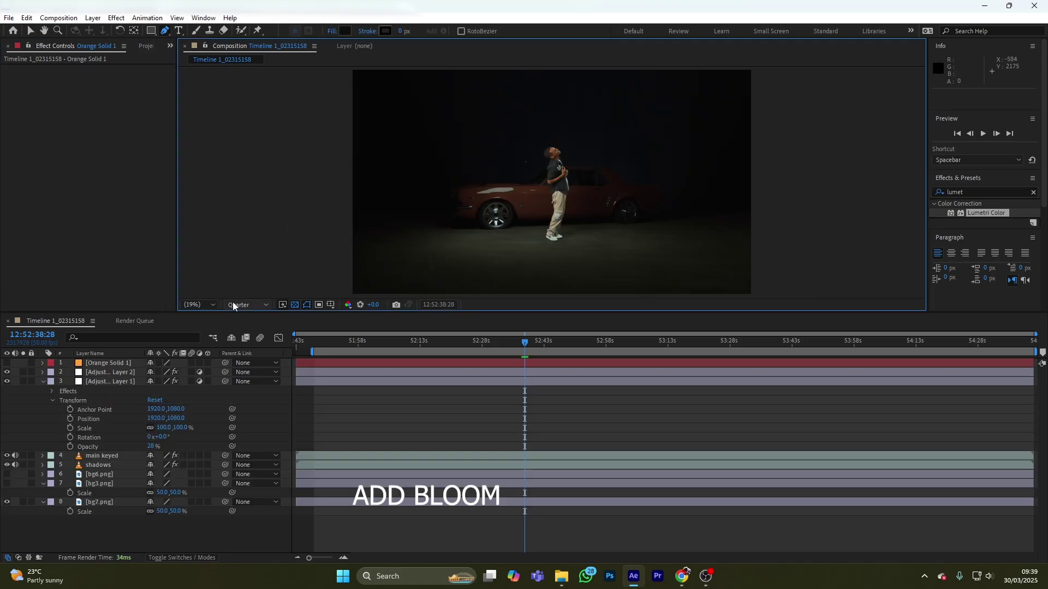
Step: Add another adjustment layer at the top of the stack and draw a tall elliptical mask around the standing man
{"action": "right_click", "coordinate": [117, 384]}
{"action": "left_click", "coordinate": [126, 382]}
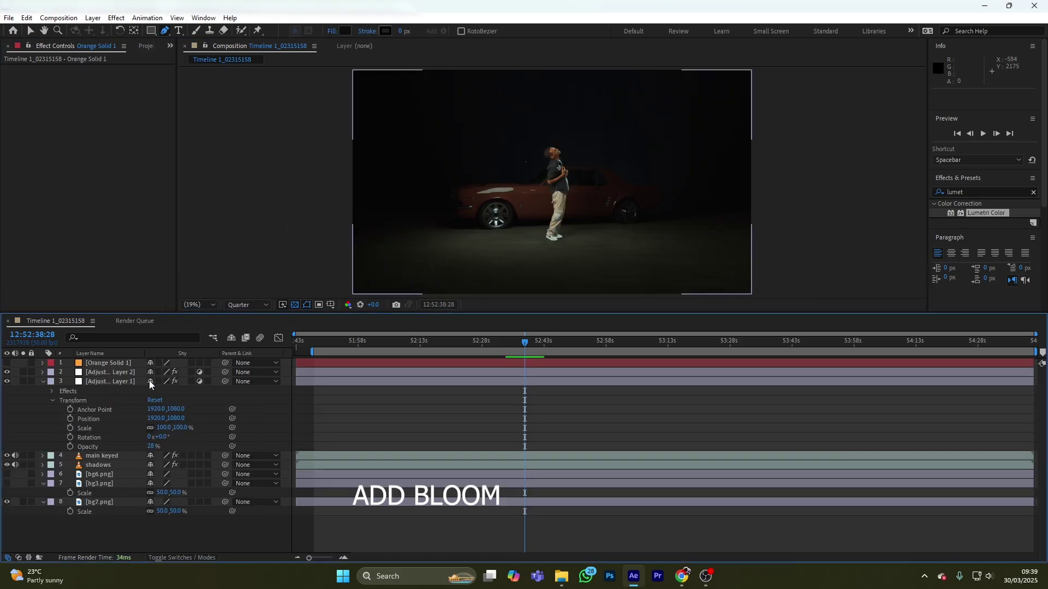
{"action": "right_click", "coordinate": [126, 381]}
{"action": "mouse_move", "coordinate": [164, 388]}
{"action": "left_click", "coordinate": [309, 477]}
{"action": "left_click_drag", "start_coordinate": [151, 31], "coordinate": [186, 55]}
{"action": "left_click_drag", "start_coordinate": [501, 117], "coordinate": [611, 267]}
Step: Find the Deep Glow effect and apply it to the masked adjustment layer
{"action": "key", "text": "ctrl+f"}
{"action": "type", "text": "deep"}
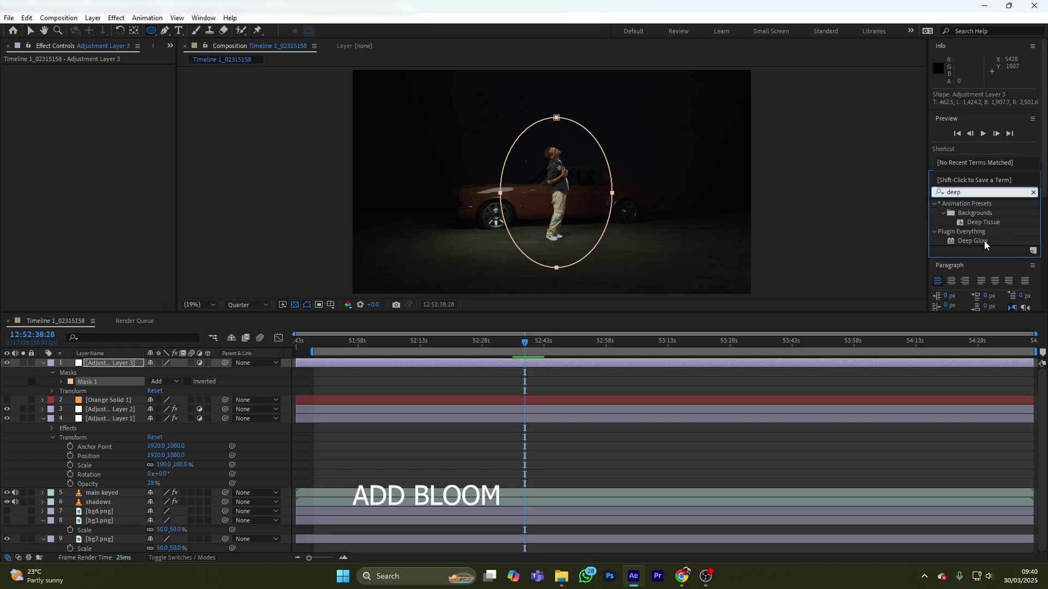
{"action": "left_click_drag", "start_coordinate": [985, 245], "coordinate": [112, 362]}
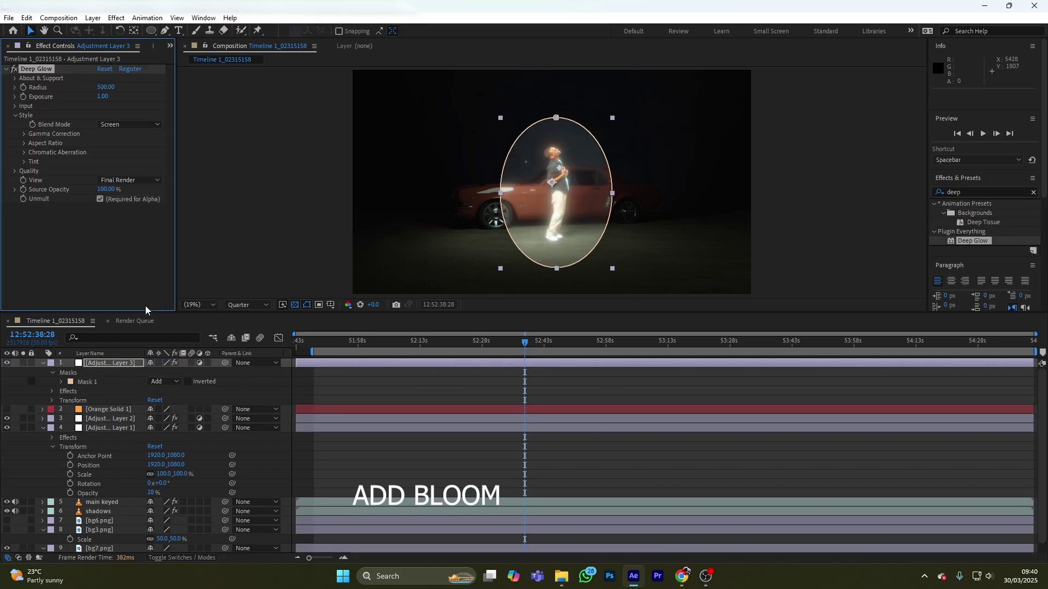
Step: Set Deep Glow's radius to 317, exposure to 0.10, threshold to 176% and threshold smooth to 100%
{"action": "left_click_drag", "start_coordinate": [106, 87], "coordinate": [65, 96]}
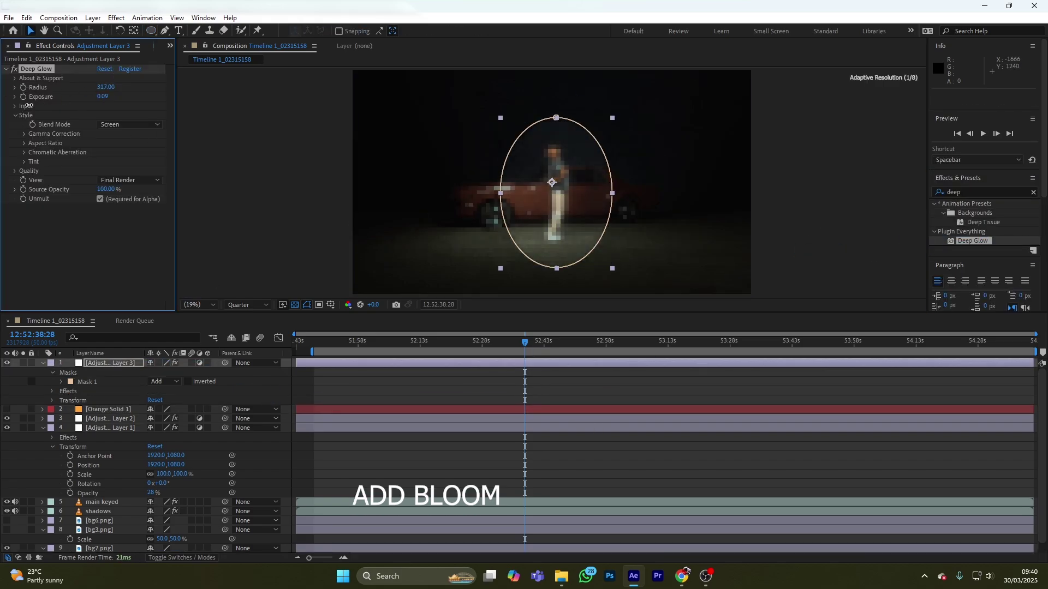
{"action": "left_click", "coordinate": [15, 107]}
{"action": "key", "text": "period"}
{"action": "key", "text": "period"}
{"action": "key", "text": "period"}
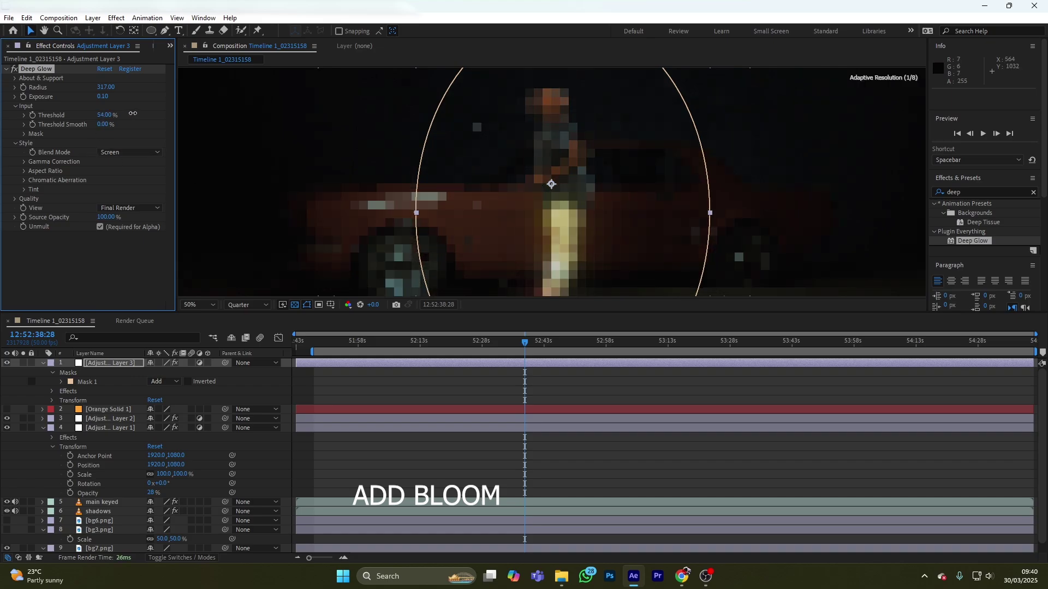
{"action": "left_click_drag", "start_coordinate": [103, 125], "coordinate": [146, 110]}
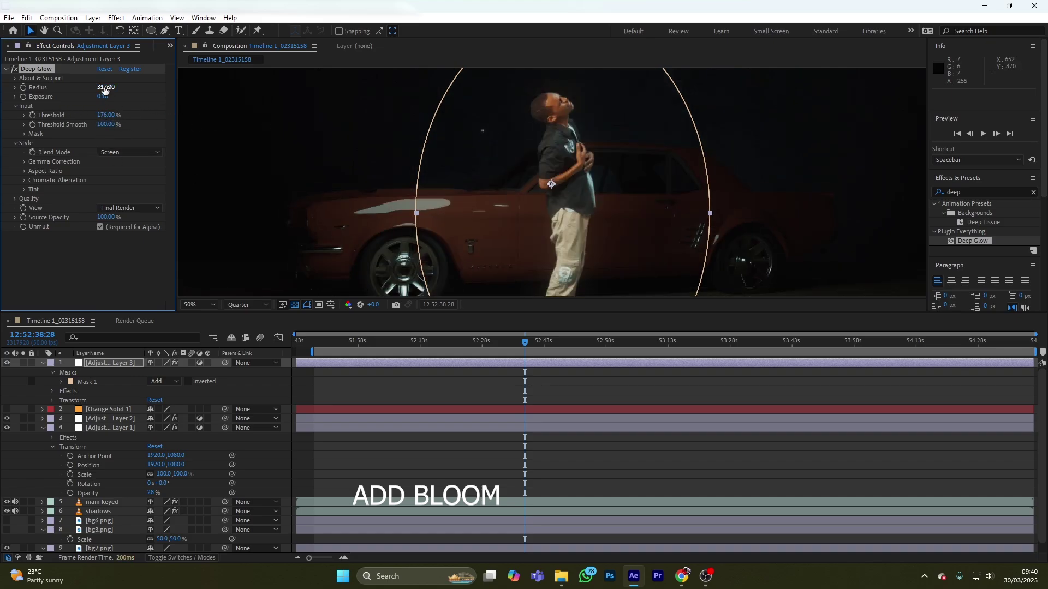
{"action": "key", "text": "comma"}
{"action": "key", "text": "comma"}
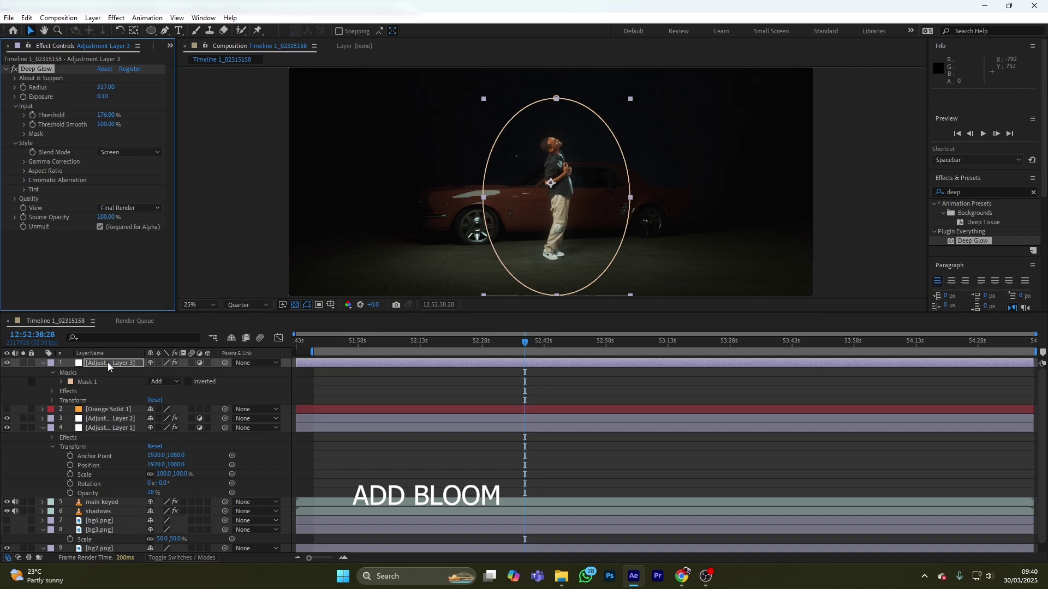
Step: Feather the glow layer's elliptical mask by 179 pixels and raise Deep Glow's exposure to 0.64
{"action": "left_click", "coordinate": [107, 362]}
{"action": "key", "text": "f"}
{"action": "left_click_drag", "start_coordinate": [162, 381], "coordinate": [185, 381]}
{"action": "left_click_drag", "start_coordinate": [103, 96], "coordinate": [144, 98]}
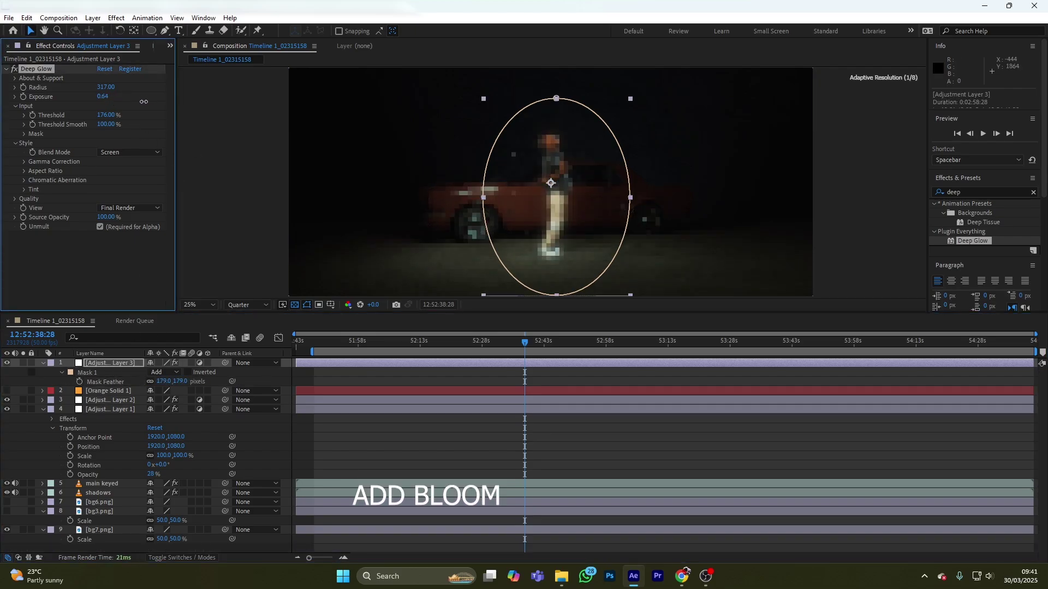
{"action": "left_click", "coordinate": [42, 529]}
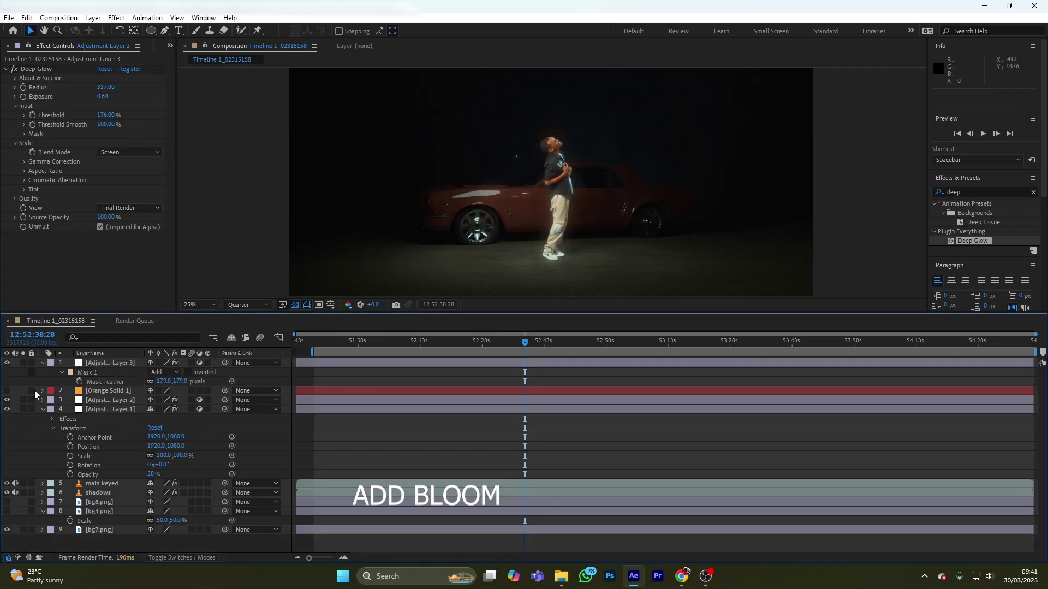
Step: Hide Adjustment Layer 1 and set the opacity of Adjustment Layer 2 with Lumetri Color to 58%
{"action": "left_click", "coordinate": [76, 400]}
{"action": "left_click", "coordinate": [8, 410]}
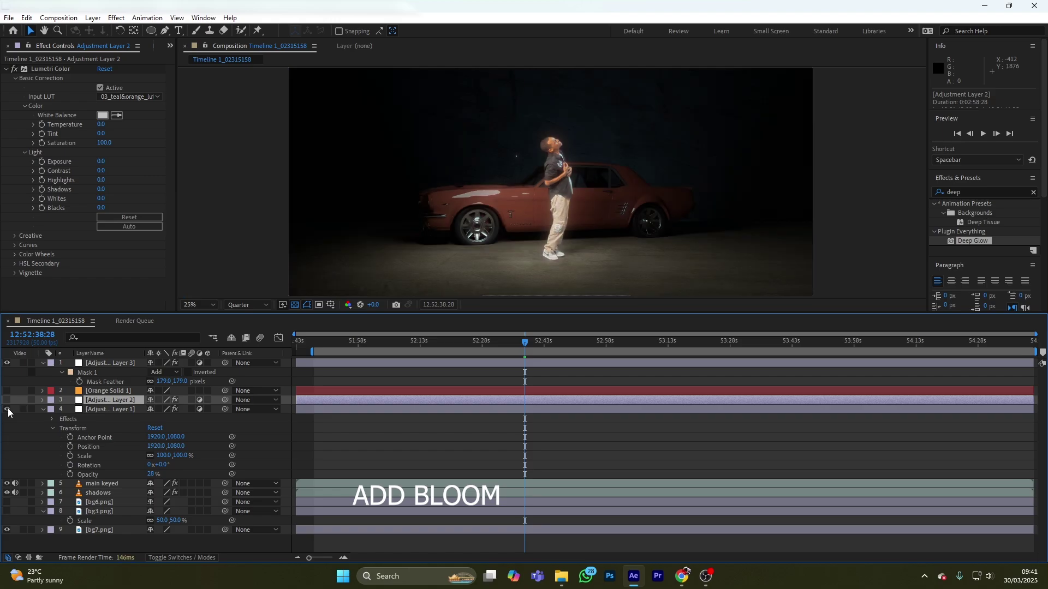
{"action": "left_click", "coordinate": [7, 400]}
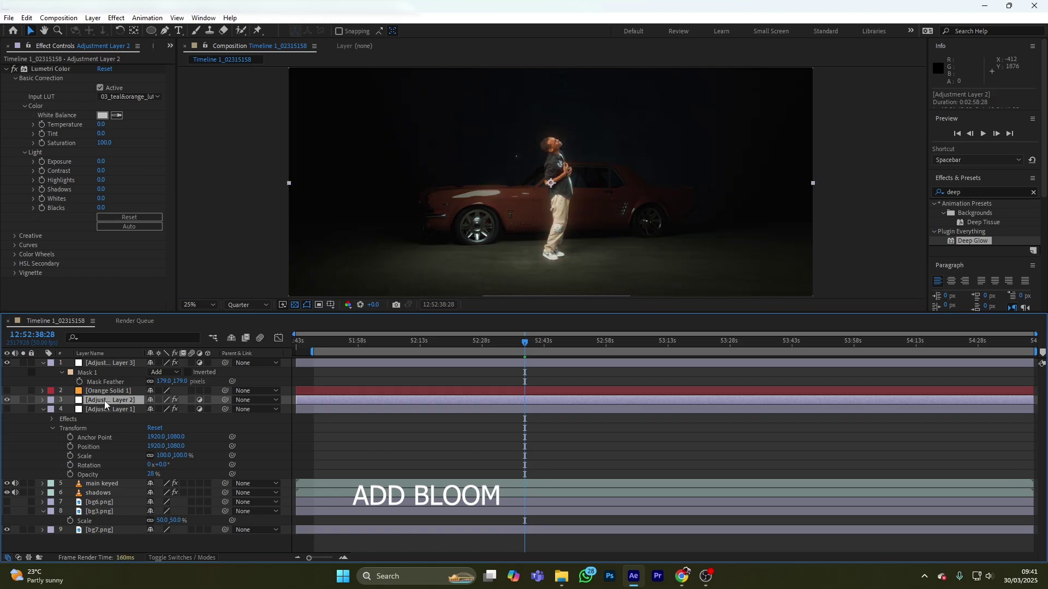
{"action": "left_click", "coordinate": [42, 401]}
{"action": "left_click", "coordinate": [87, 465]}
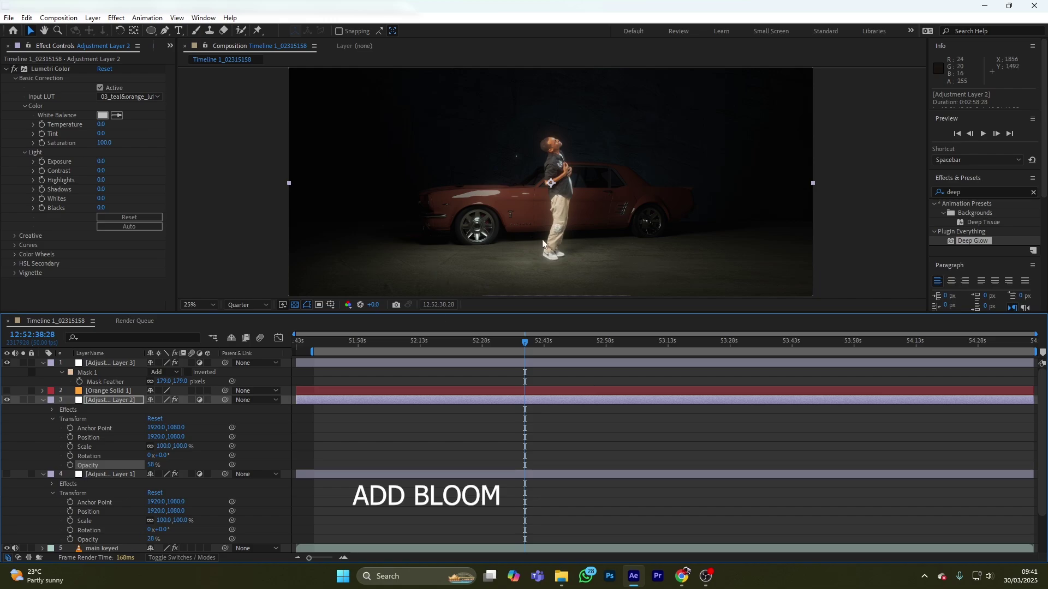
Step: Go back to the frame around 12:52:00:49 and lower Adjustment Layer 2's opacity to 2%
{"action": "scroll", "coordinate": [568, 143], "scroll_direction": "up", "scroll_amount": 1}
{"action": "scroll", "coordinate": [569, 163], "scroll_direction": "down", "scroll_amount": 2}
{"action": "scroll", "coordinate": [582, 208], "scroll_direction": "up", "scroll_amount": 1}
{"action": "left_click_drag", "start_coordinate": [525, 343], "coordinate": [370, 342]}
{"action": "left_click", "coordinate": [94, 360]}
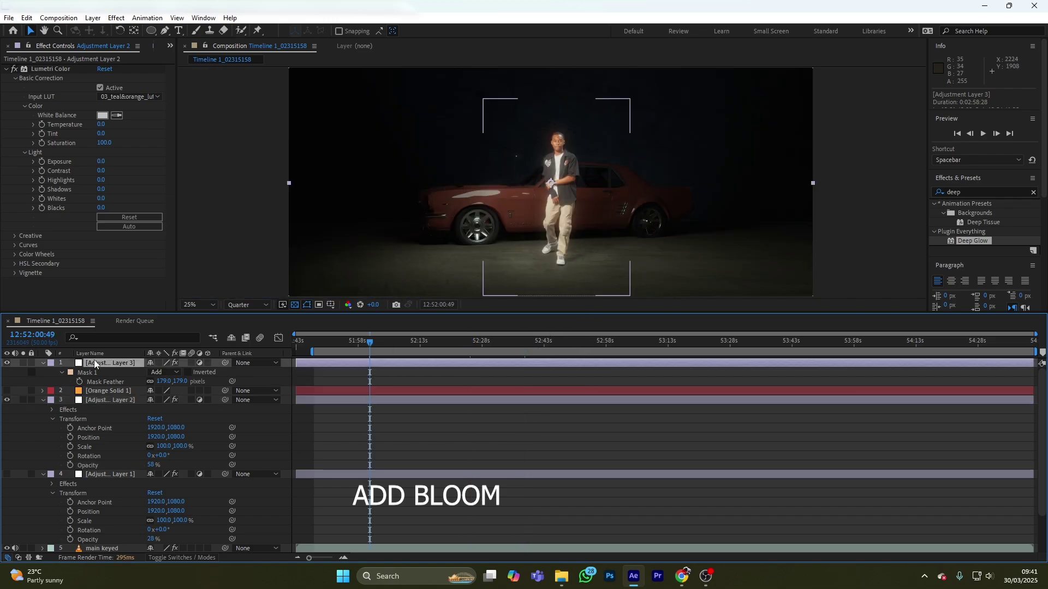
{"action": "left_click", "coordinate": [44, 362]}
{"action": "left_click_drag", "start_coordinate": [151, 447], "coordinate": [110, 449]}
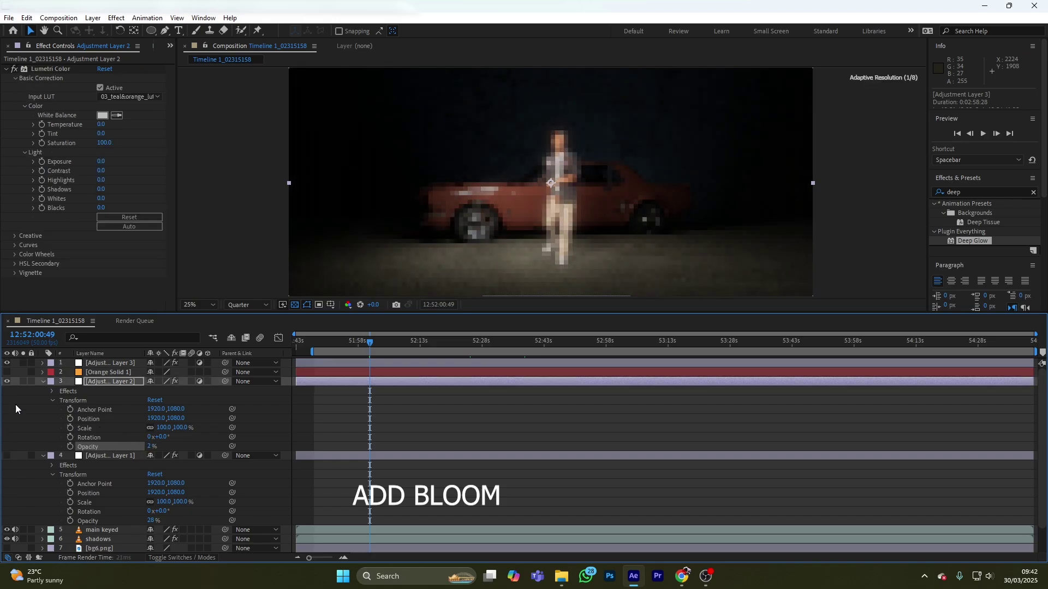
Step: Reduce the opacity of the masked Deep Glow adjustment layer to 37%
{"action": "left_click", "coordinate": [94, 364]}
{"action": "key", "text": "m"}
{"action": "left_click", "coordinate": [96, 456]}
{"action": "left_click", "coordinate": [96, 363]}
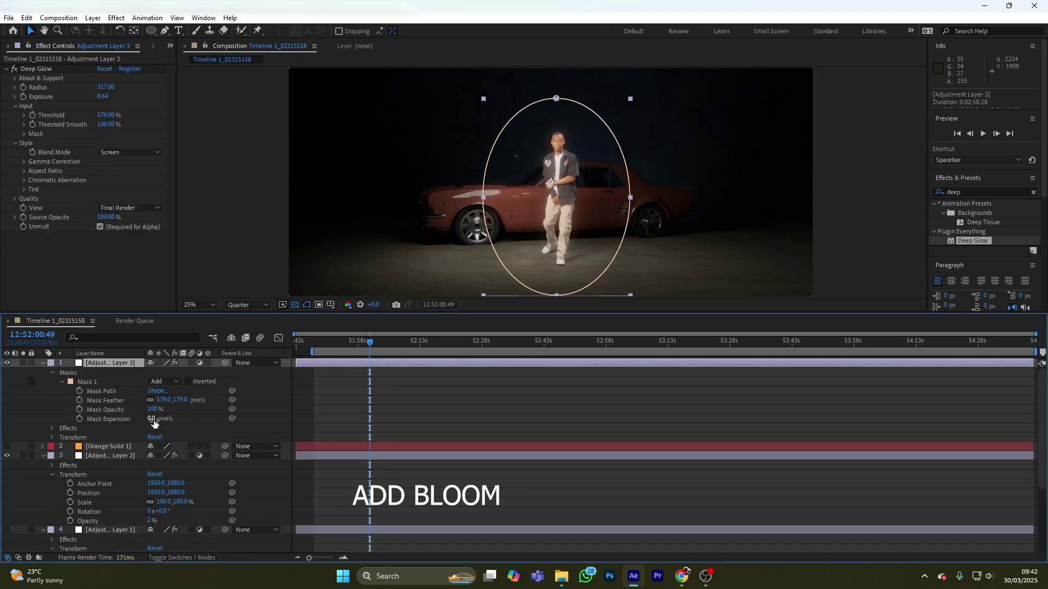
{"action": "left_click", "coordinate": [52, 372]}
{"action": "left_click", "coordinate": [53, 391]}
{"action": "left_click_drag", "start_coordinate": [153, 437], "coordinate": [43, 526]}
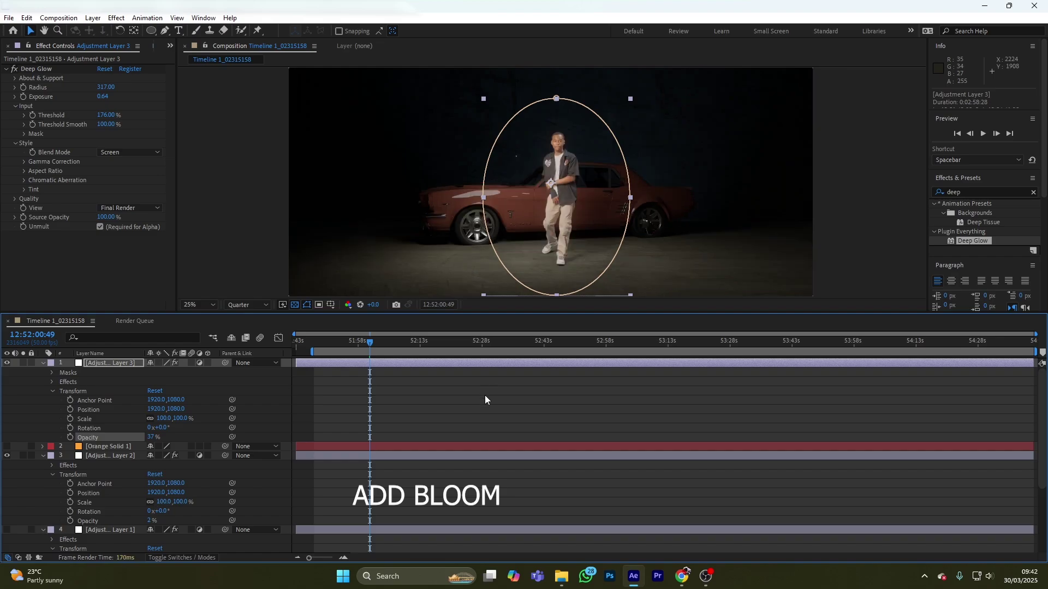
Step: Deselect the layer and return the current time to the start of the work area
{"action": "left_click", "coordinate": [448, 376]}
{"action": "mouse_move", "coordinate": [313, 345]}
{"action": "left_mouse_down"}
{"action": "mouse_move", "coordinate": [627, 344]}
{"action": "mouse_move", "coordinate": [313, 344]}
{"action": "left_mouse_up"}
{"action": "scroll", "coordinate": [625, 277], "scroll_direction": "down", "scroll_amount": 2}
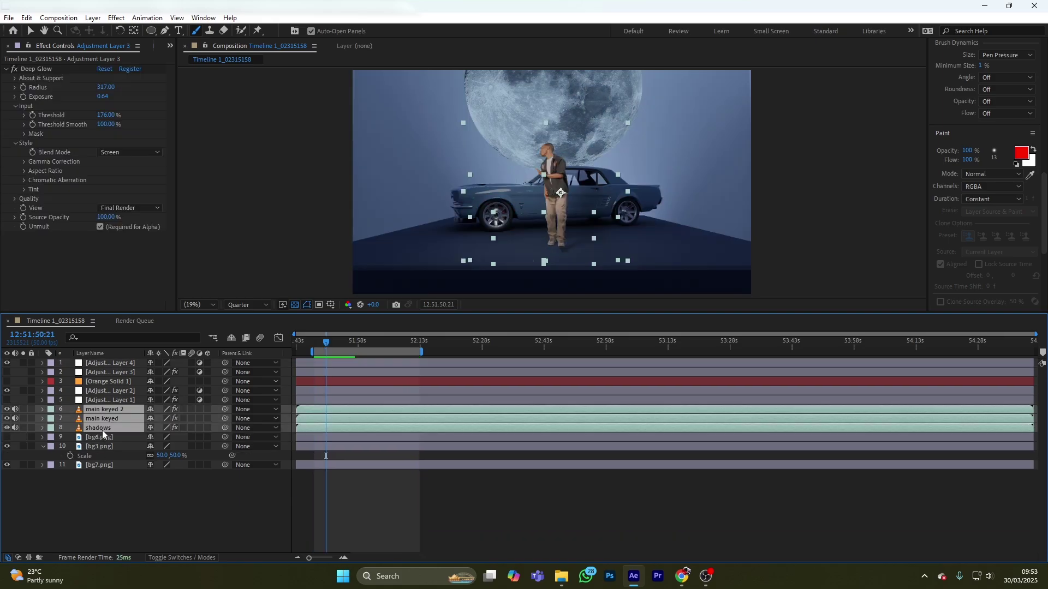
Step: Pre-compose the main keyed and main keyed 2 layers into a new composition named zeze
{"action": "left_click", "coordinate": [138, 505]}
{"action": "left_click", "coordinate": [110, 418]}
{"action": "left_click", "coordinate": [112, 409], "text": "ctrl"}
{"action": "right_click", "coordinate": [113, 408]}
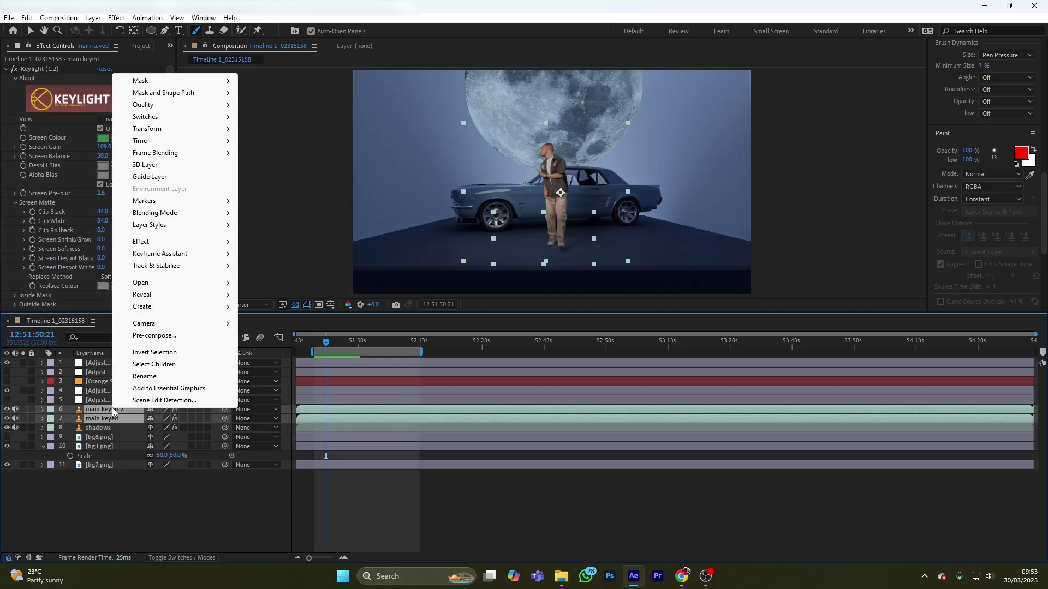
{"action": "left_click", "coordinate": [149, 337]}
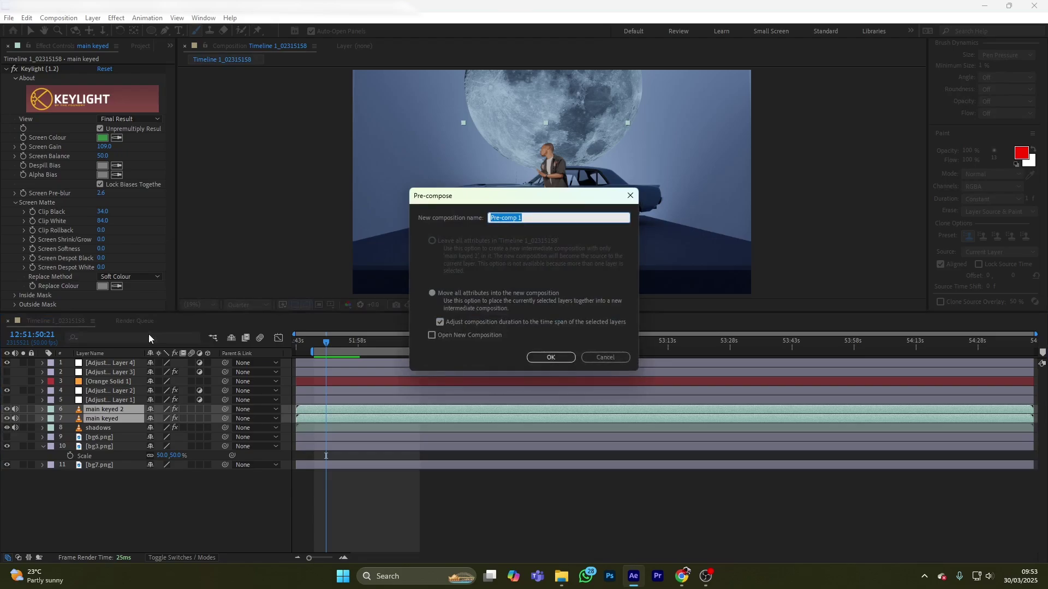
{"action": "type", "text": "zeez"}
{"action": "double_click", "coordinate": [504, 220]}
{"action": "type", "text": "zeze"}
{"action": "left_click", "coordinate": [550, 358]}
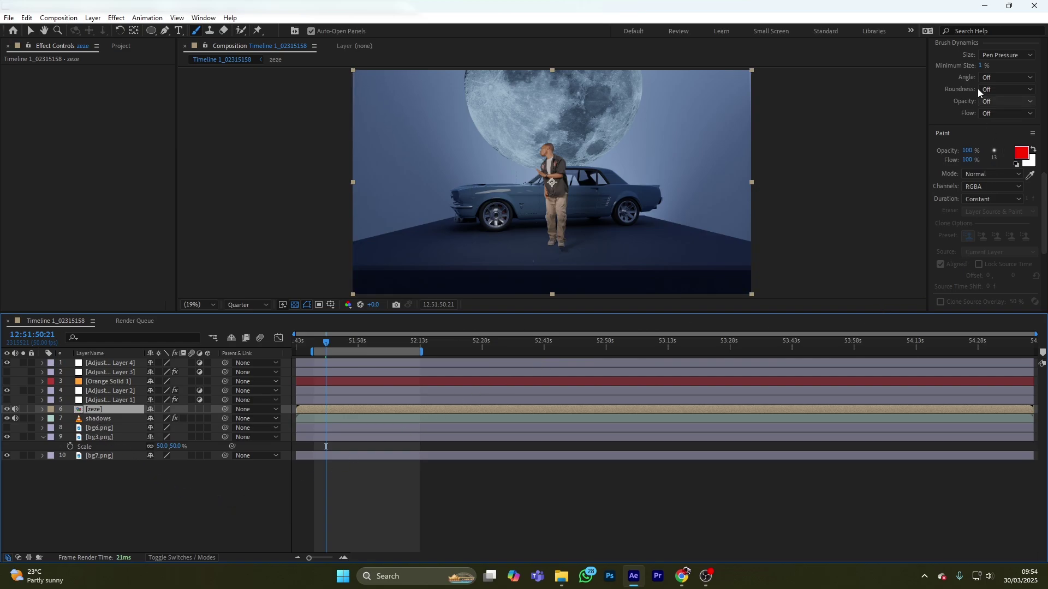
Step: Find the Lumetri Color effect and apply it to the zeze precomp
{"action": "key", "text": "ctrl+9"}
{"action": "key", "text": "ctrl+8"}
{"action": "key", "text": "ctrl+9"}
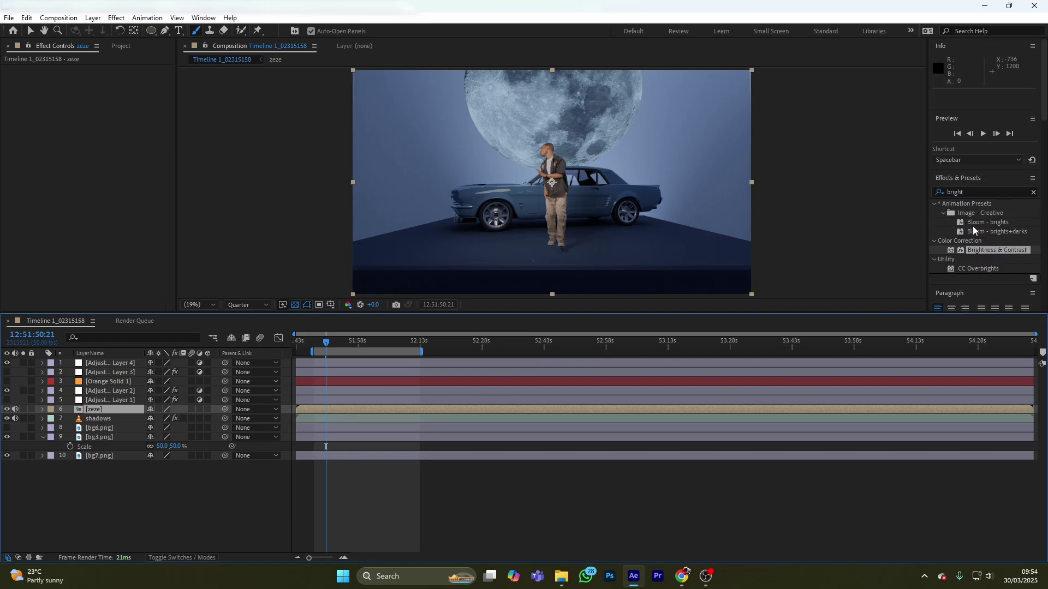
{"action": "double_click", "coordinate": [969, 192]}
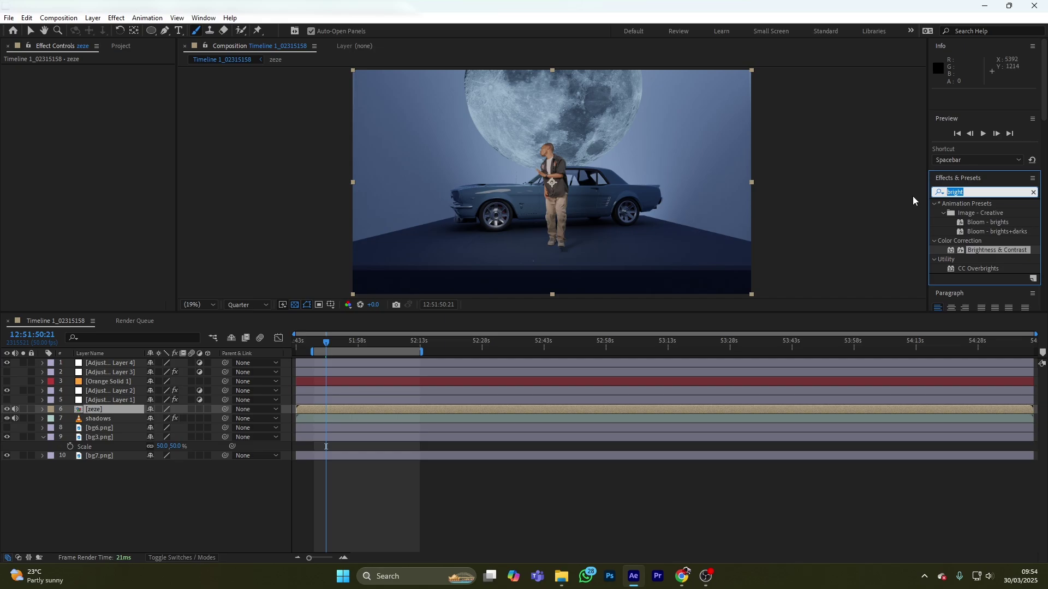
{"action": "type", "text": "lu"}
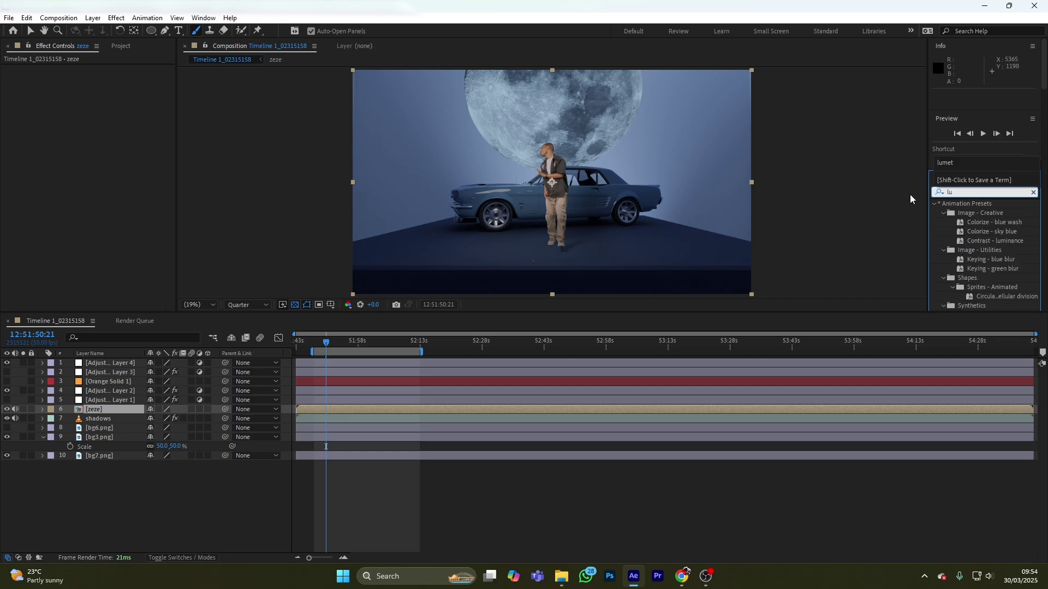
{"action": "type", "text": "me"}
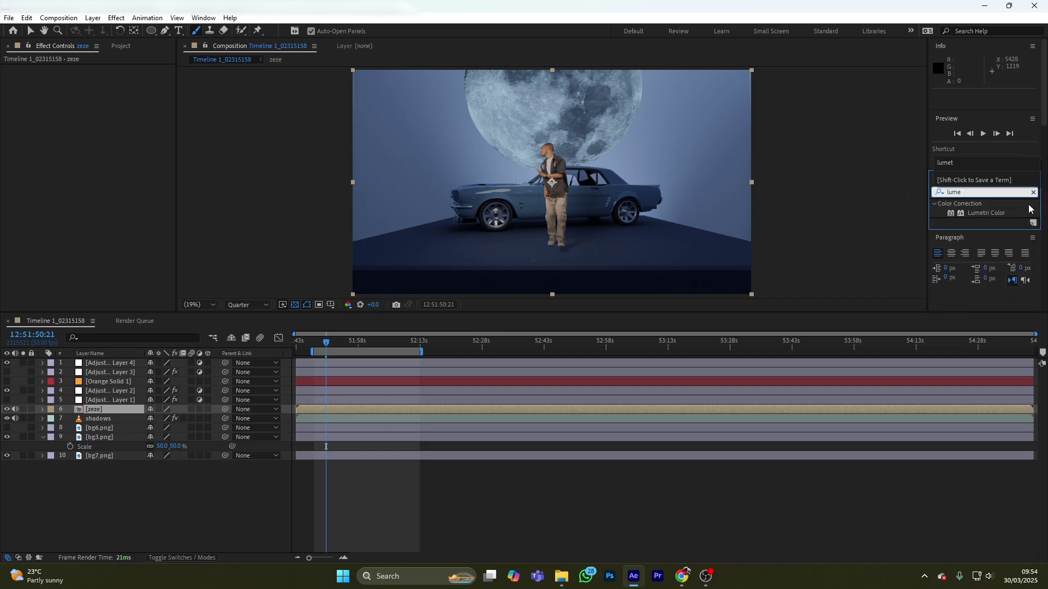
{"action": "left_click_drag", "start_coordinate": [986, 213], "coordinate": [83, 175]}
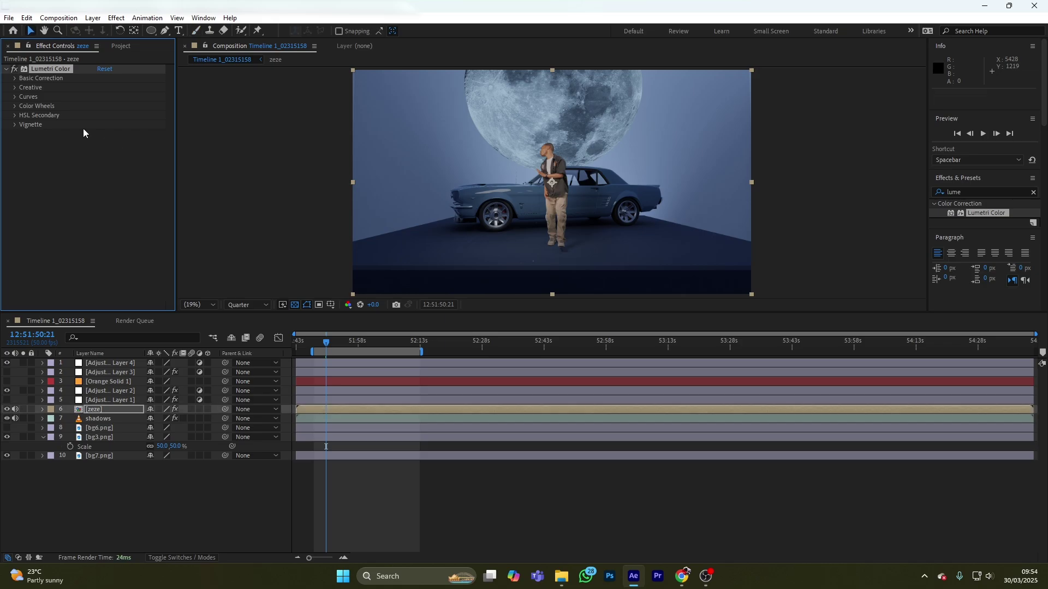
Step: Set the zeze layer's Lumetri temperature to -76 and play back the composite from the work area start
{"action": "left_click", "coordinate": [15, 78]}
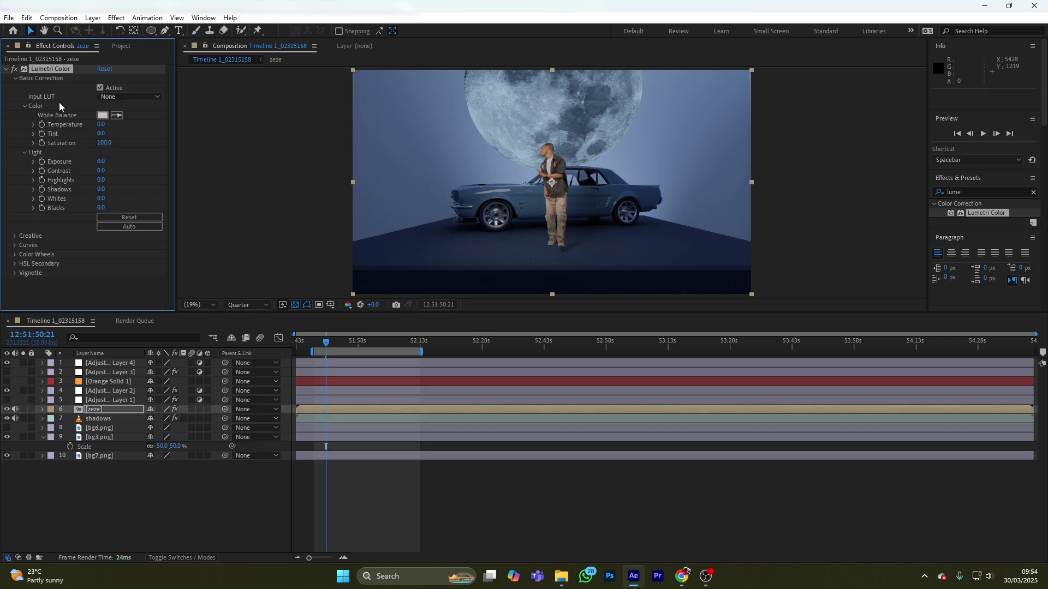
{"action": "left_click_drag", "start_coordinate": [101, 124], "coordinate": [57, 135]}
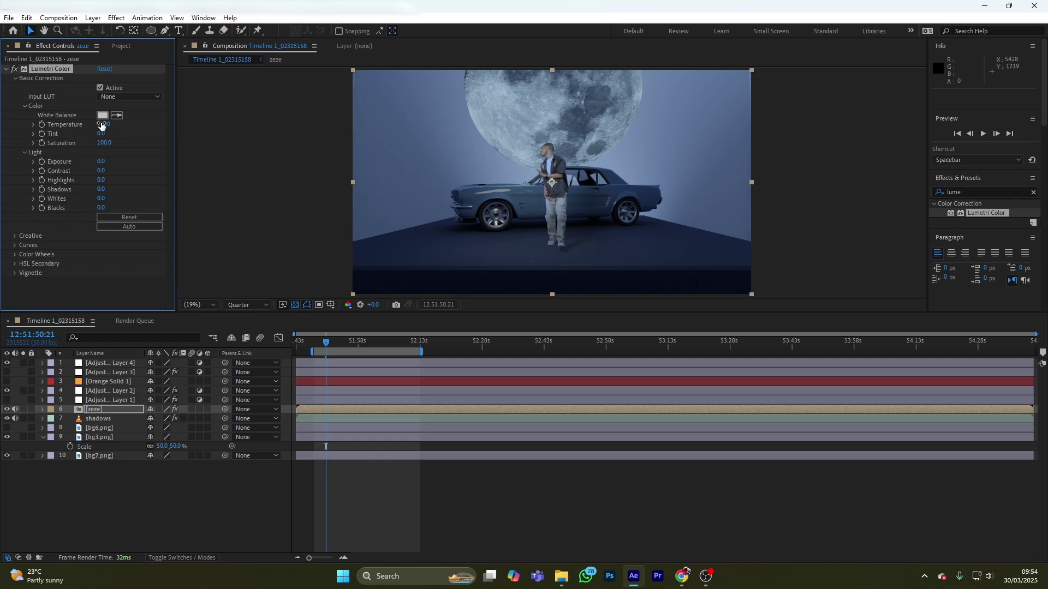
{"action": "left_click_drag", "start_coordinate": [106, 127], "coordinate": [117, 129]}
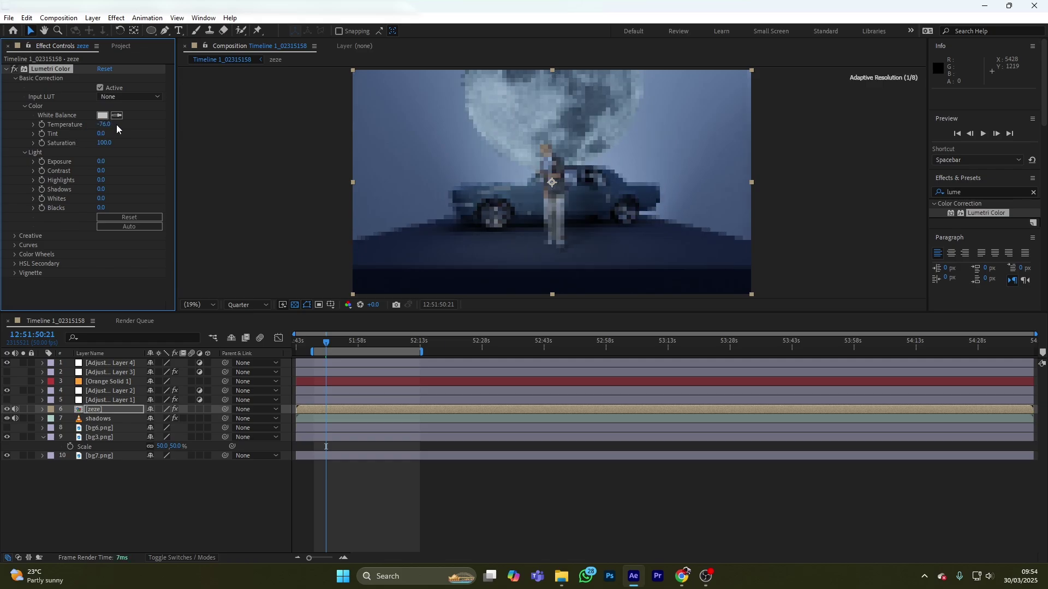
{"action": "left_click", "coordinate": [213, 496]}
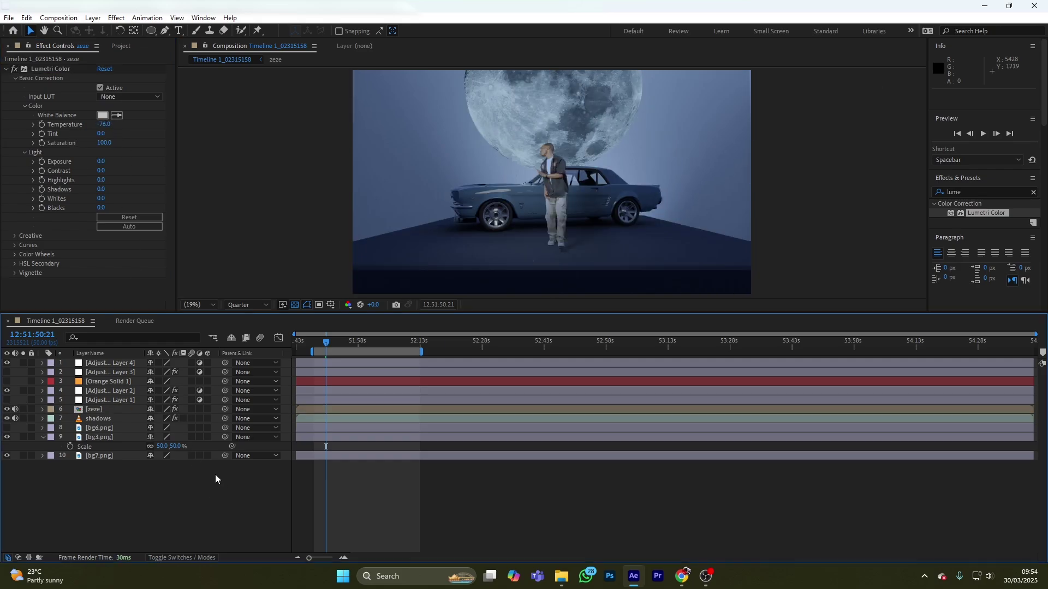
{"action": "left_click_drag", "start_coordinate": [358, 344], "coordinate": [314, 343]}
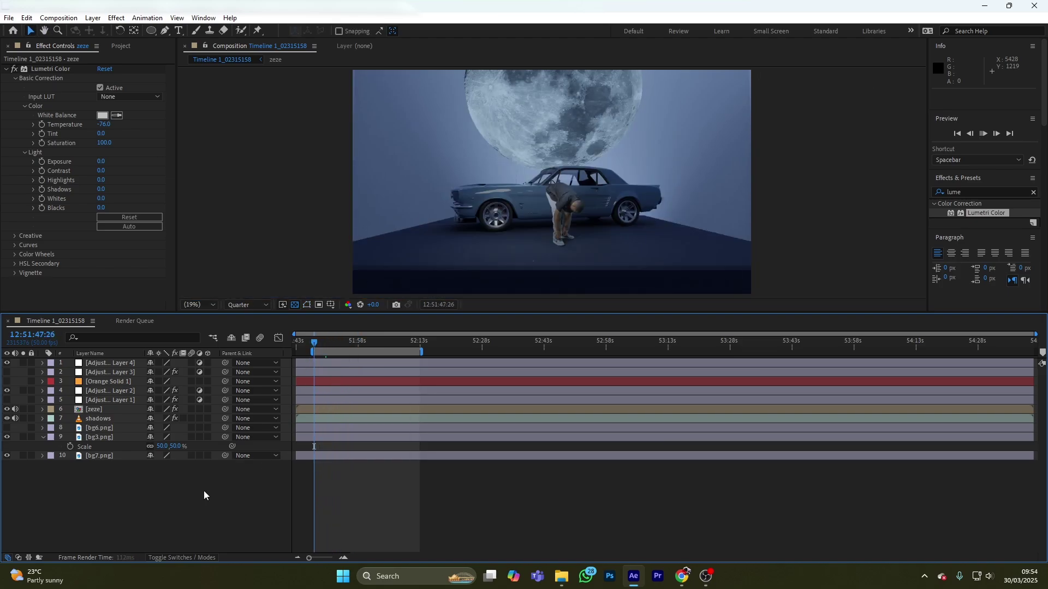
{"action": "key", "text": "space"}
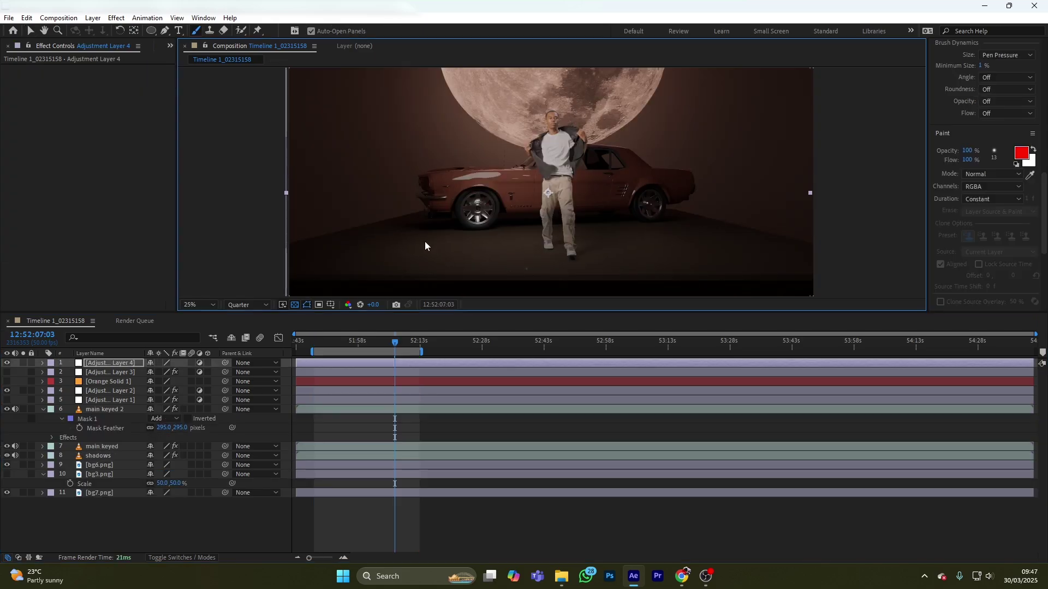
Step: Undo the last move of Adjustment Layer 4 and reselect that layer
{"action": "key", "text": "ctrl+z"}
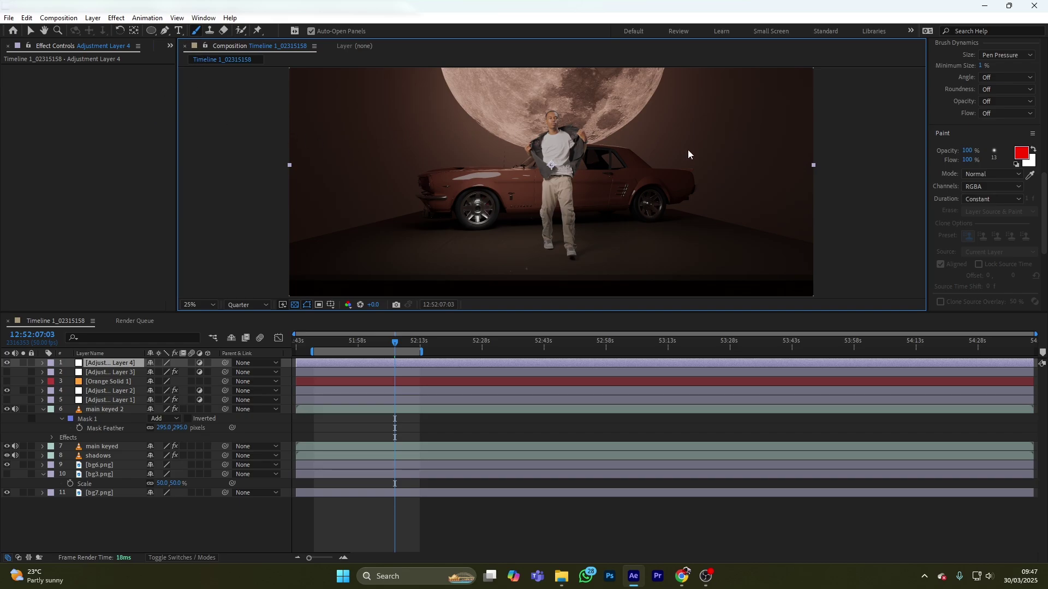
{"action": "left_click", "coordinate": [166, 514]}
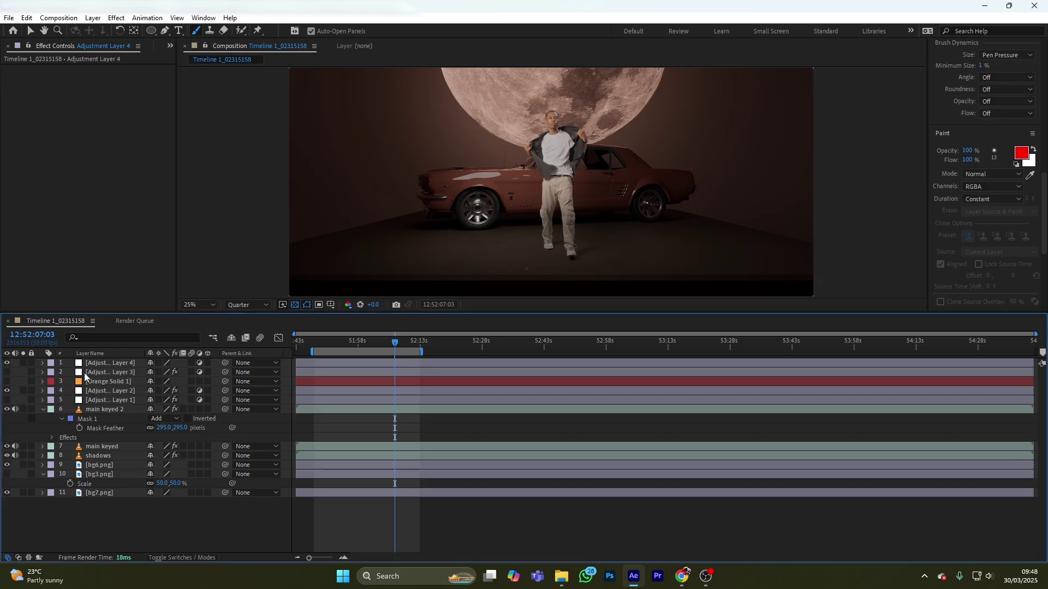
{"action": "left_click", "coordinate": [98, 363]}
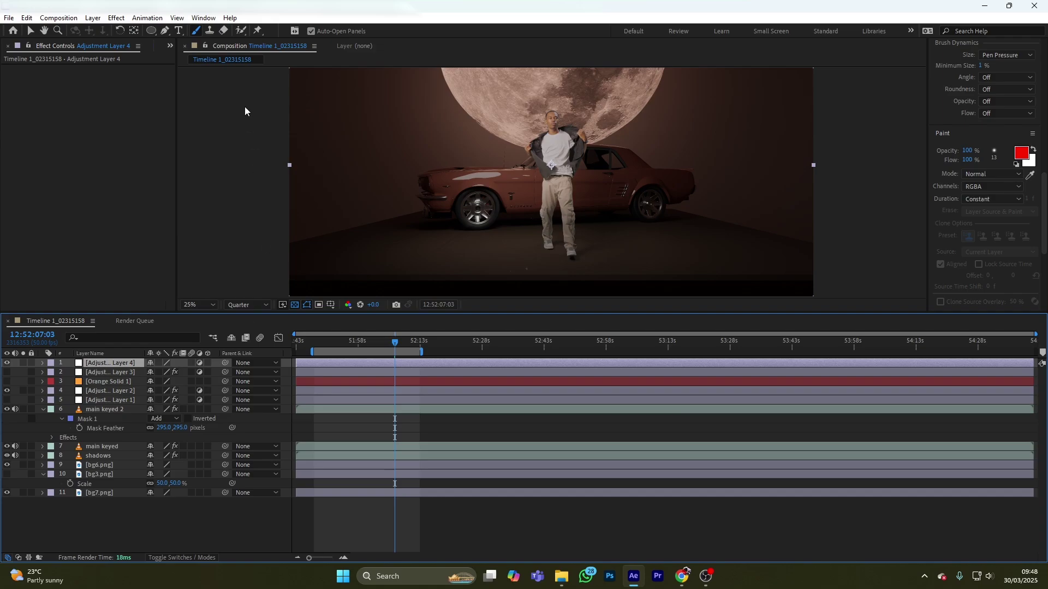
Step: Maximize the composition viewer, fit the frame to it and set the preview resolution to Full
{"action": "left_click", "coordinate": [230, 48]}
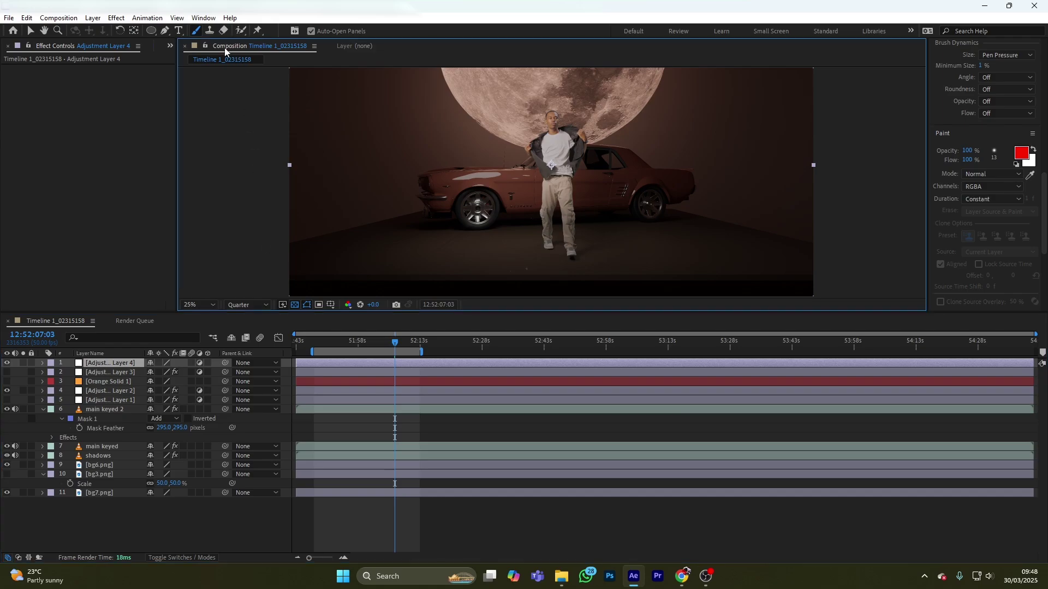
{"action": "double_click", "coordinate": [224, 48]}
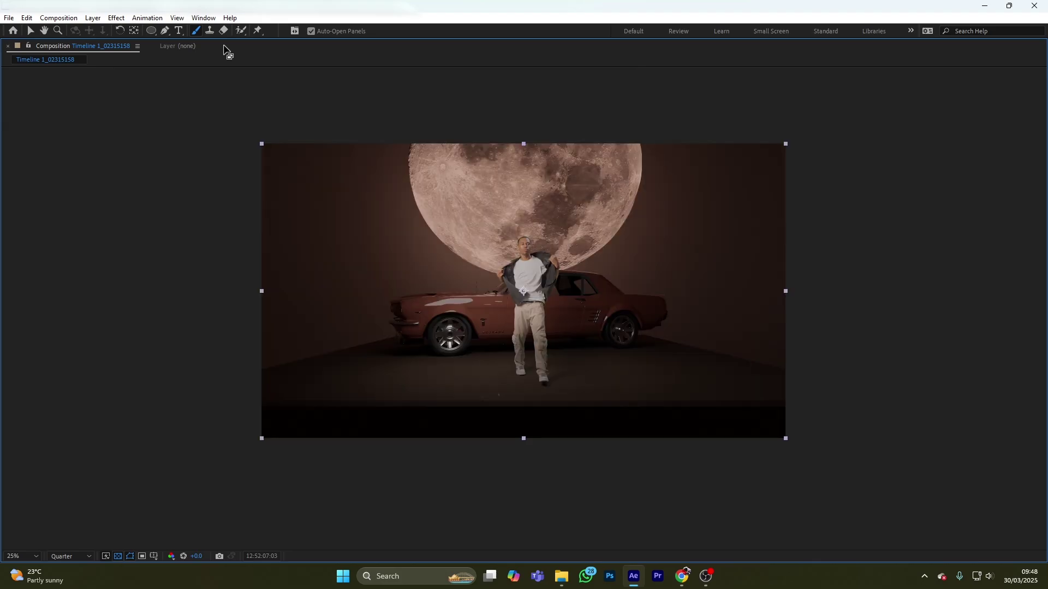
{"action": "left_click", "coordinate": [22, 556]}
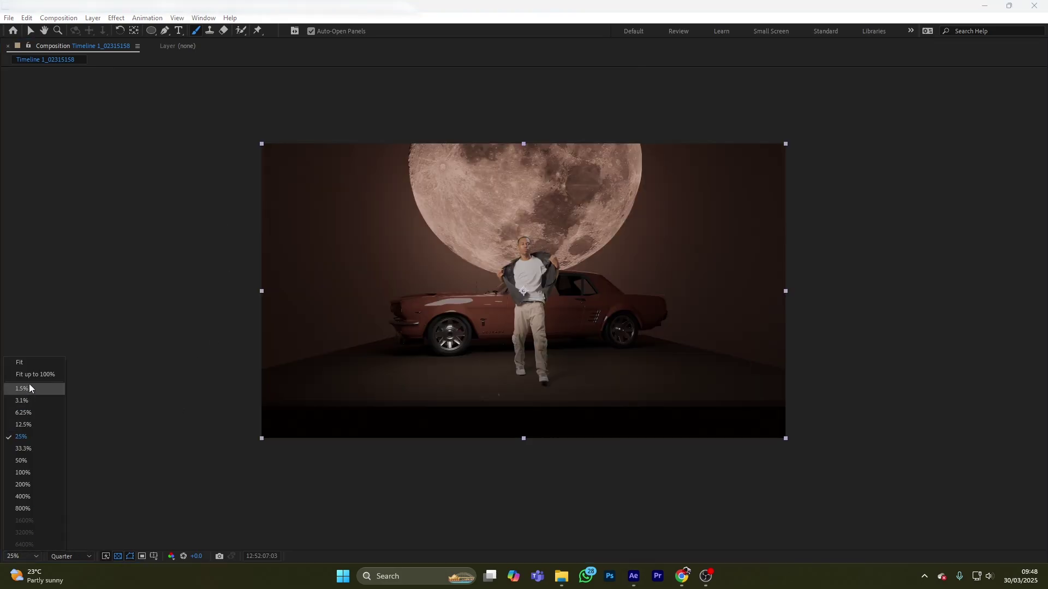
{"action": "left_click", "coordinate": [27, 362]}
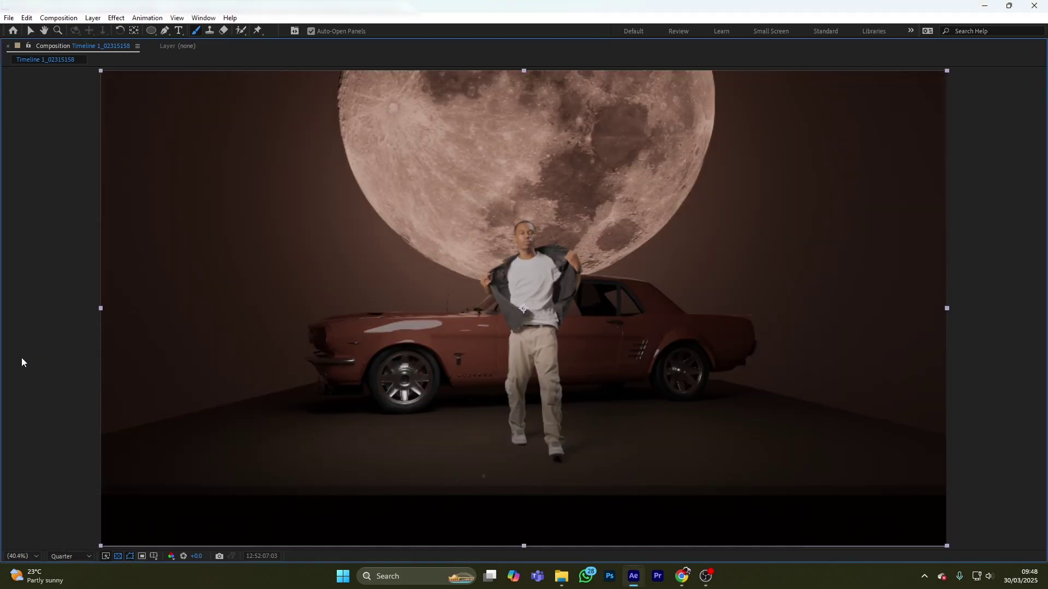
{"action": "left_click", "coordinate": [79, 556]}
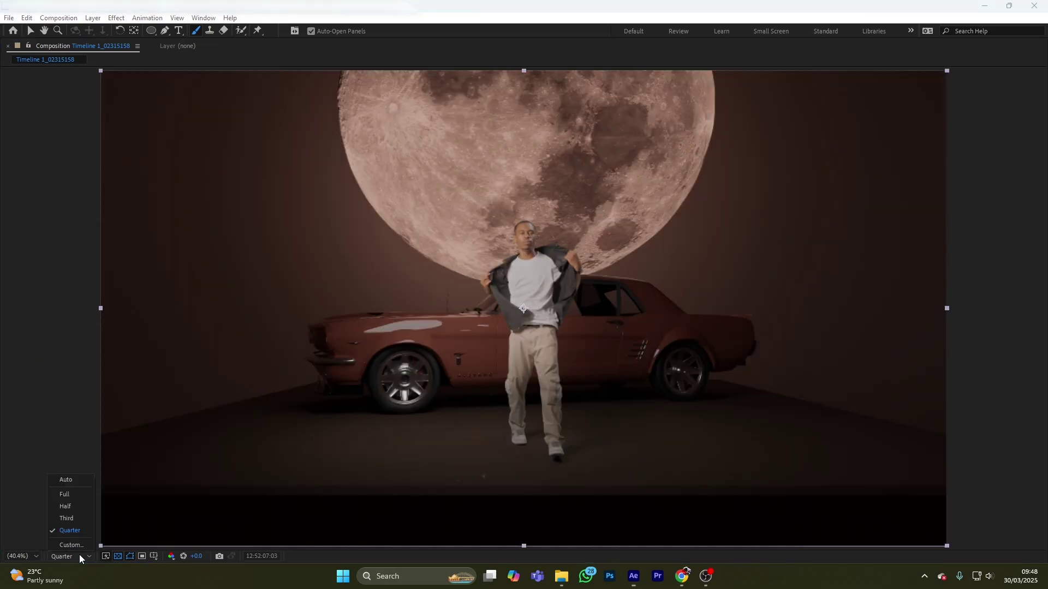
{"action": "left_click", "coordinate": [64, 493]}
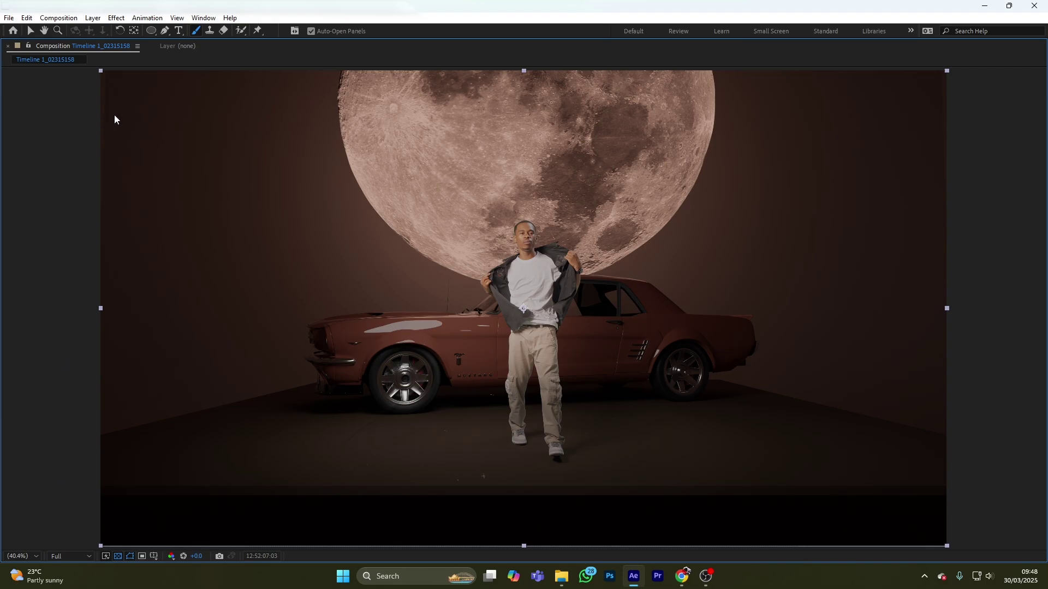
Step: Restore the composition viewer to its normal size and select Adjustment Layer 4
{"action": "double_click", "coordinate": [56, 47]}
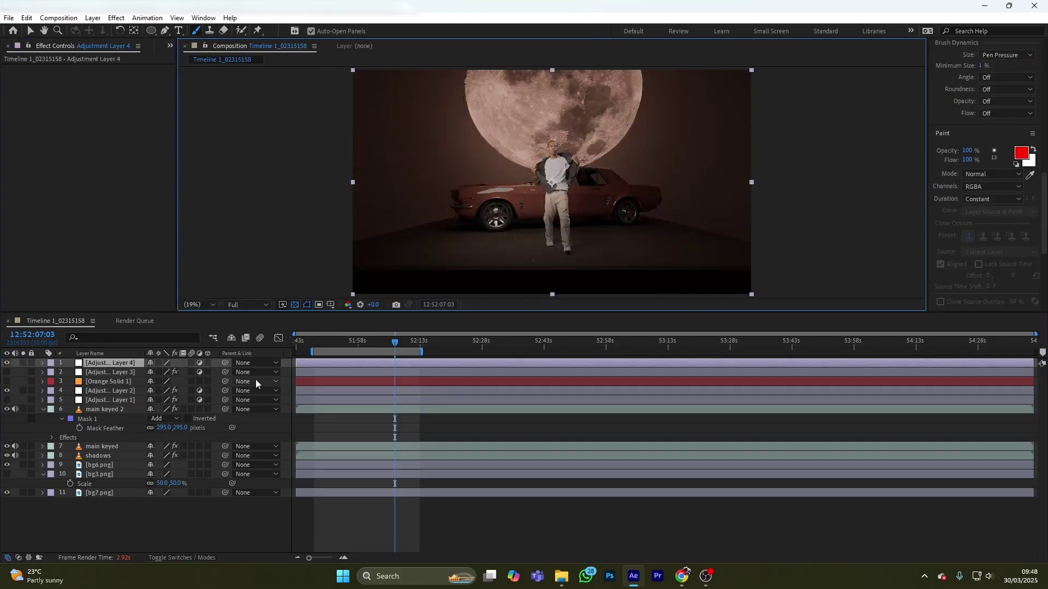
{"action": "left_click", "coordinate": [97, 361]}
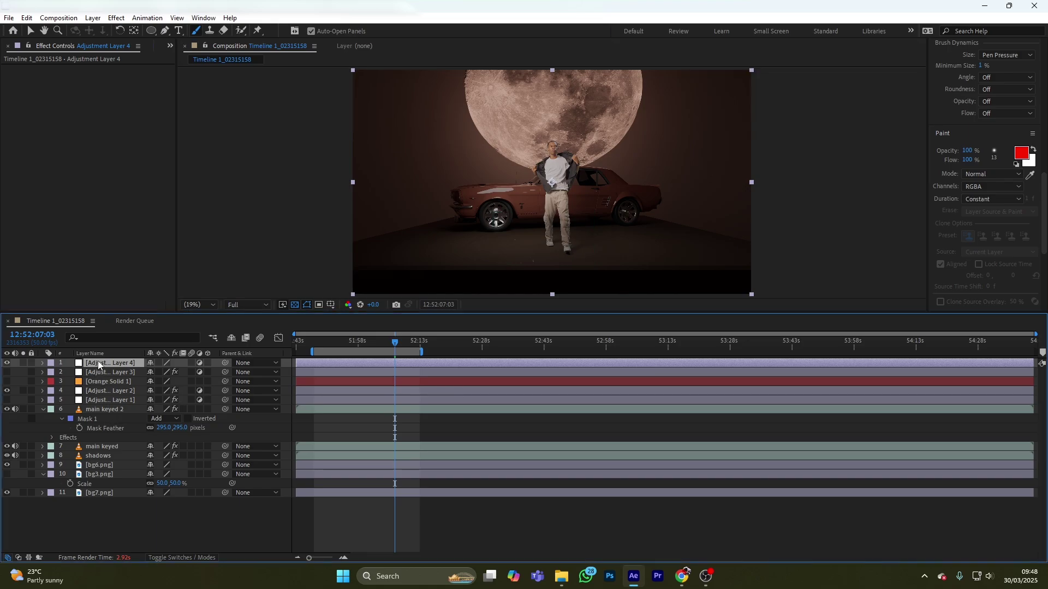
Step: Set the preview resolution to Quarter and move the playhead to the start of the work area
{"action": "left_click", "coordinate": [246, 305]}
{"action": "left_click", "coordinate": [247, 362]}
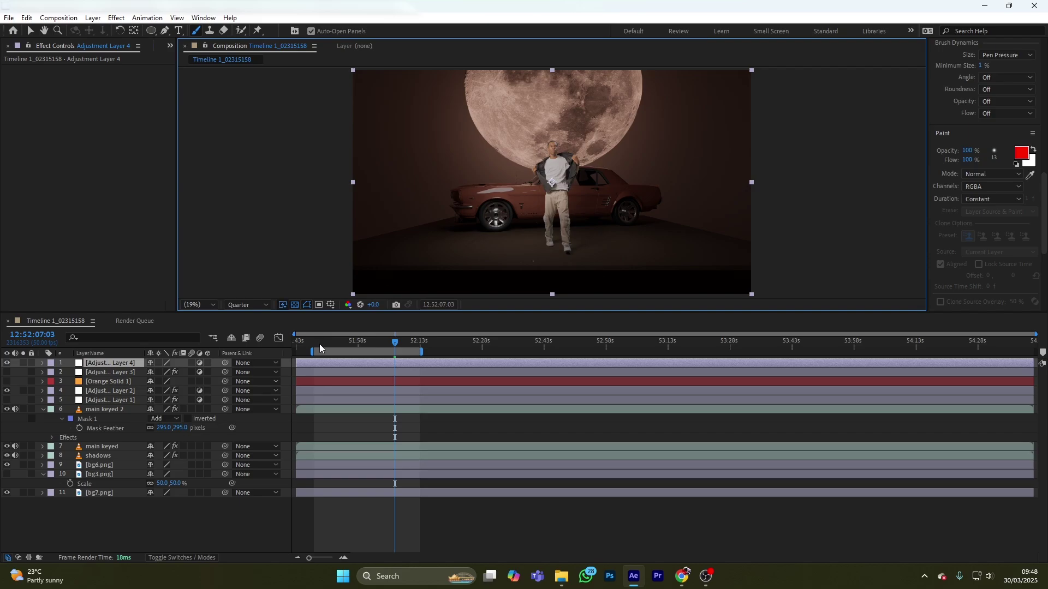
{"action": "left_click_drag", "start_coordinate": [319, 343], "coordinate": [314, 354]}
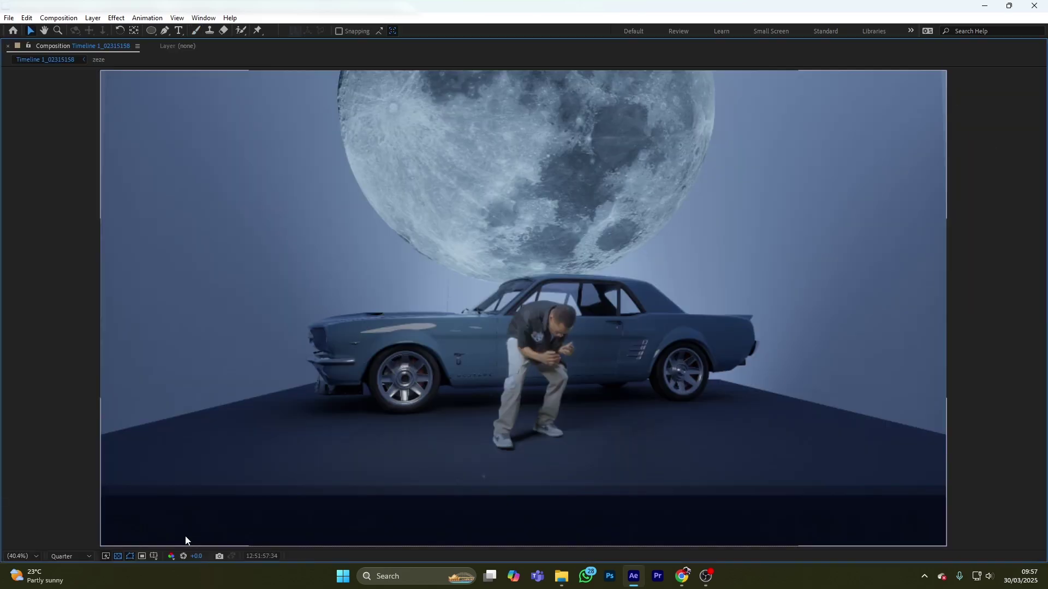
Step: Set the preview resolution to Full and restore the maximized composition viewer to its normal size
{"action": "left_click", "coordinate": [72, 556]}
{"action": "left_click", "coordinate": [79, 496]}
{"action": "double_click", "coordinate": [54, 45]}
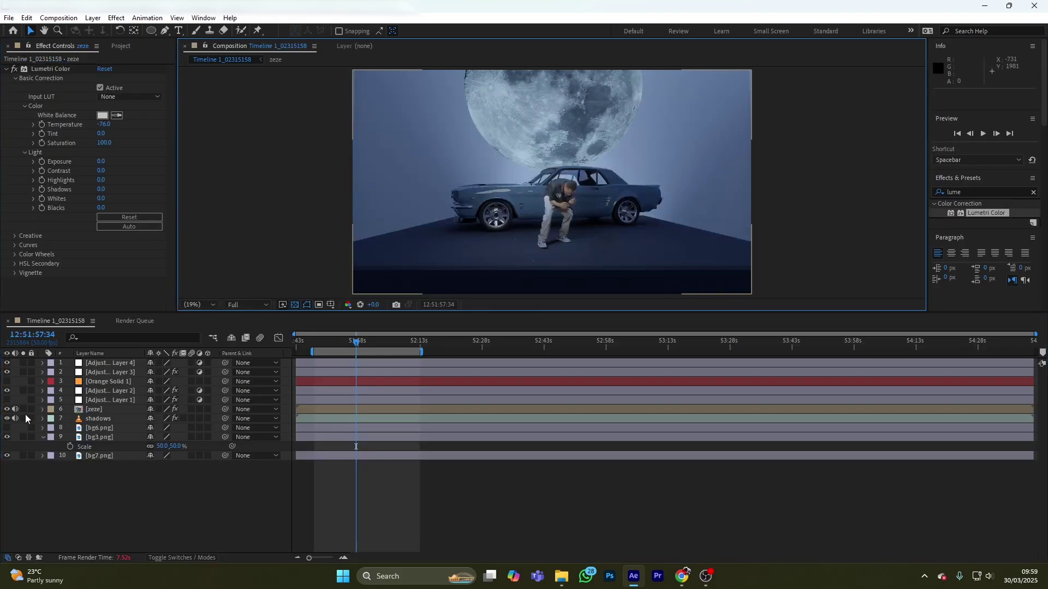
Step: Hide the bg3.png background and disable the Lumetri Color effect on the zeze layer
{"action": "left_click", "coordinate": [8, 418]}
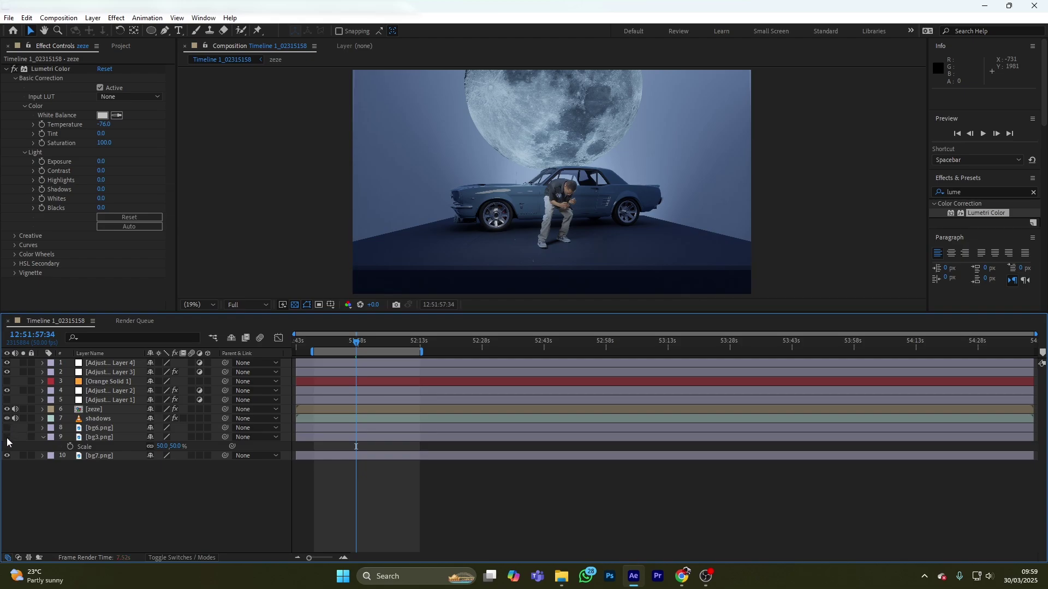
{"action": "left_click", "coordinate": [174, 409]}
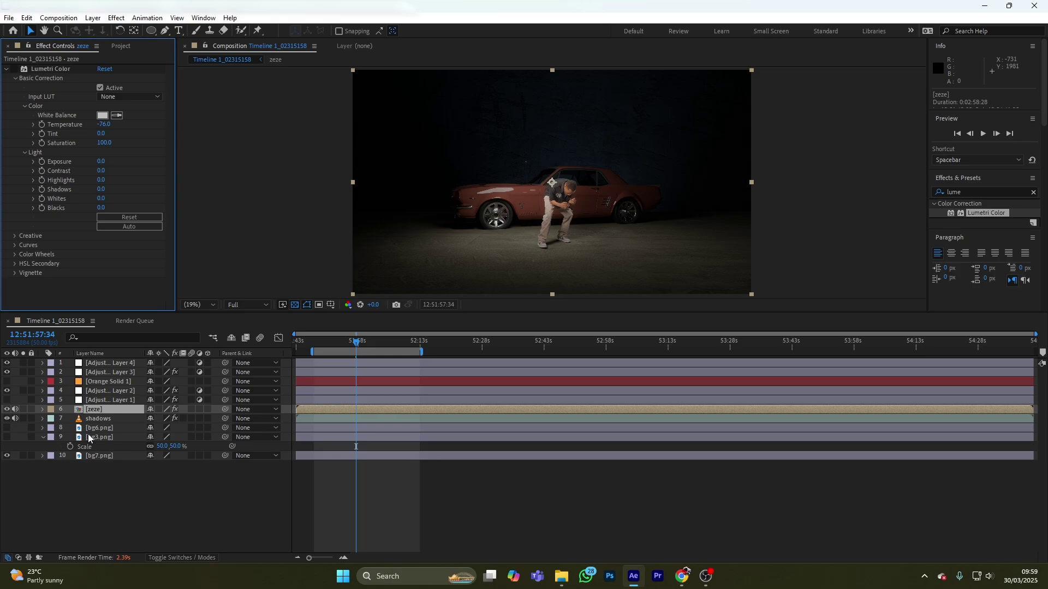
Step: Compare the performer against the bg6.png and bg7.png backgrounds by toggling bg6.png's visibility, leaving it hidden
{"action": "left_click", "coordinate": [8, 431]}
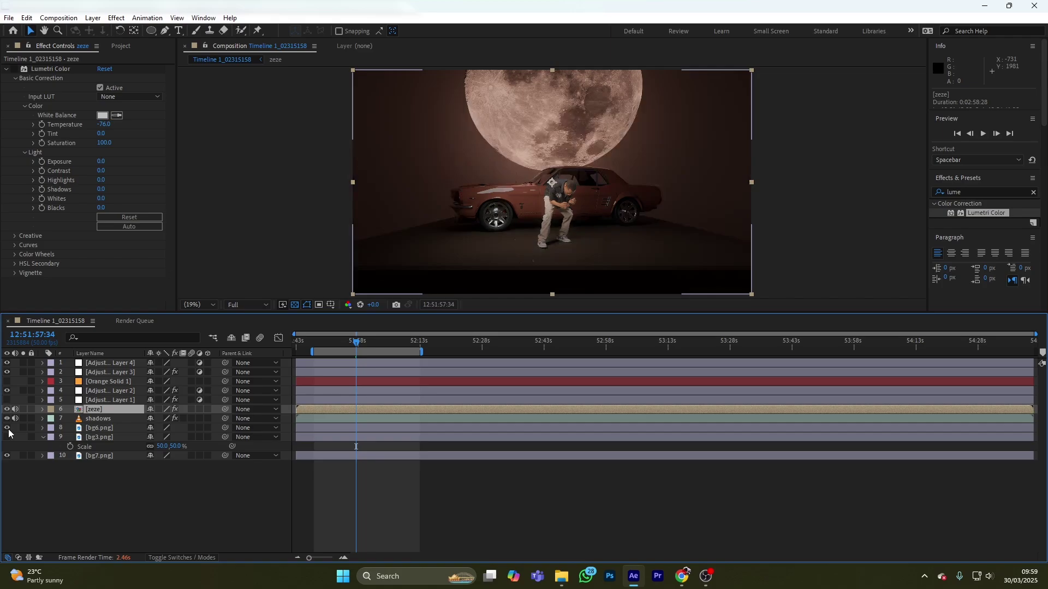
{"action": "left_click", "coordinate": [8, 430]}
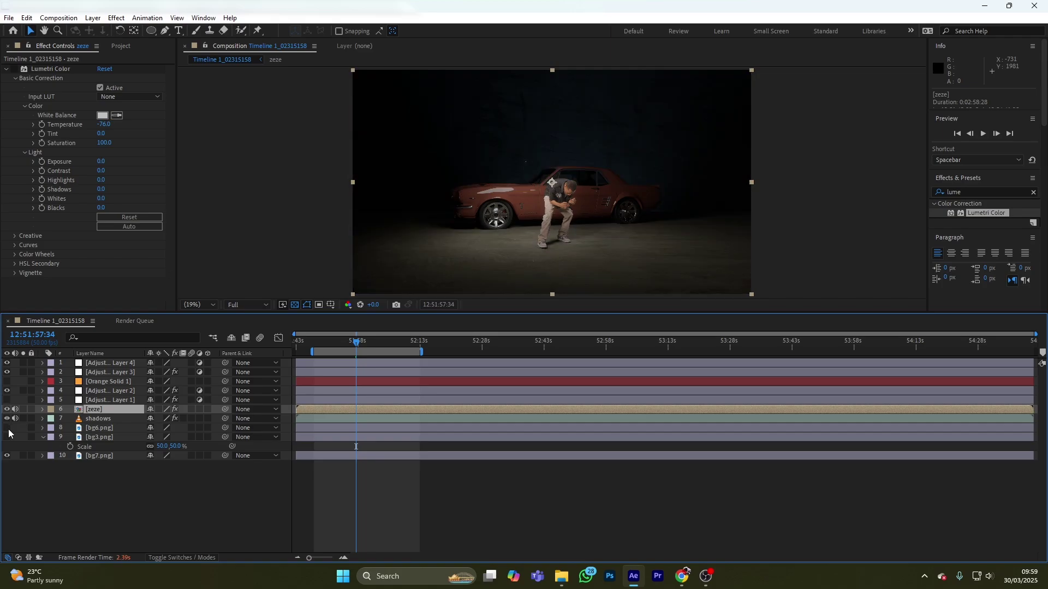
{"action": "left_click", "coordinate": [8, 431]}
{"action": "left_click", "coordinate": [9, 431]}
{"action": "left_click", "coordinate": [8, 430]}
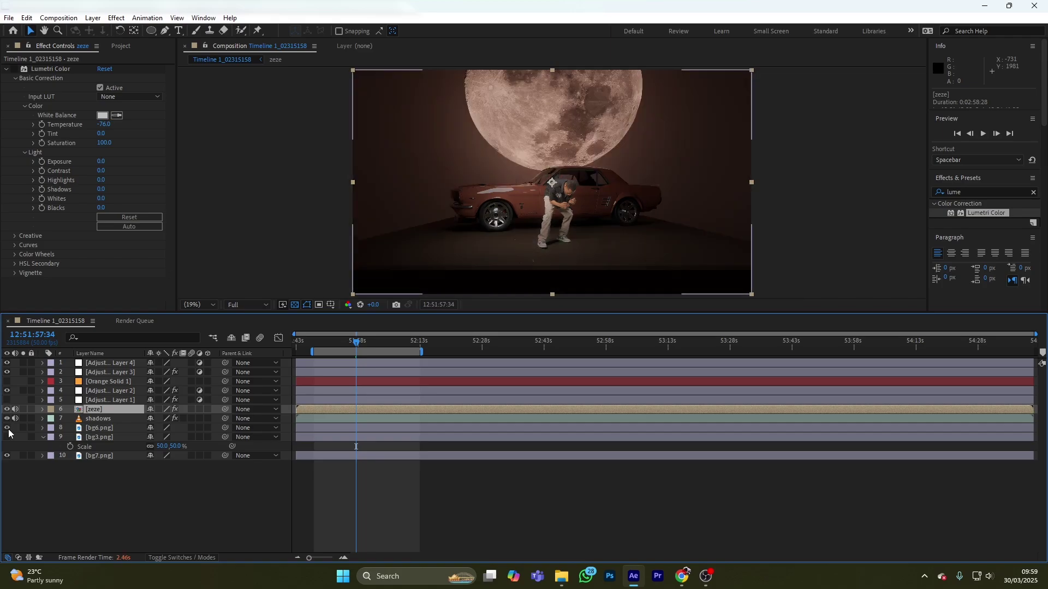
{"action": "left_click", "coordinate": [8, 431]}
{"action": "left_click", "coordinate": [8, 431]}
{"action": "left_click", "coordinate": [8, 431]}
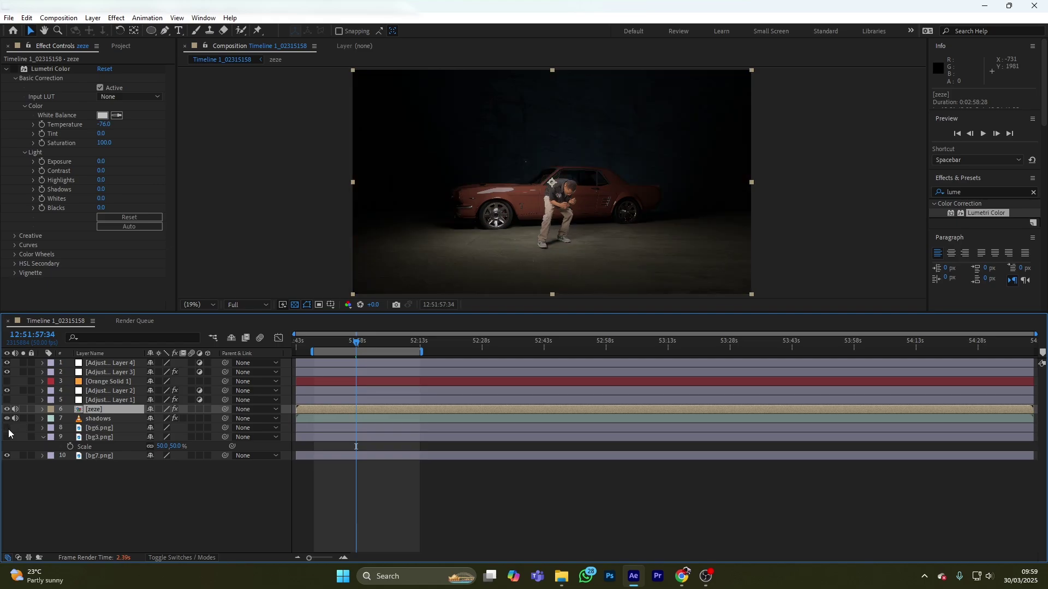
{"action": "left_click", "coordinate": [8, 431]}
{"action": "left_click", "coordinate": [8, 430]}
{"action": "left_click", "coordinate": [8, 431]}
{"action": "left_click", "coordinate": [8, 434]}
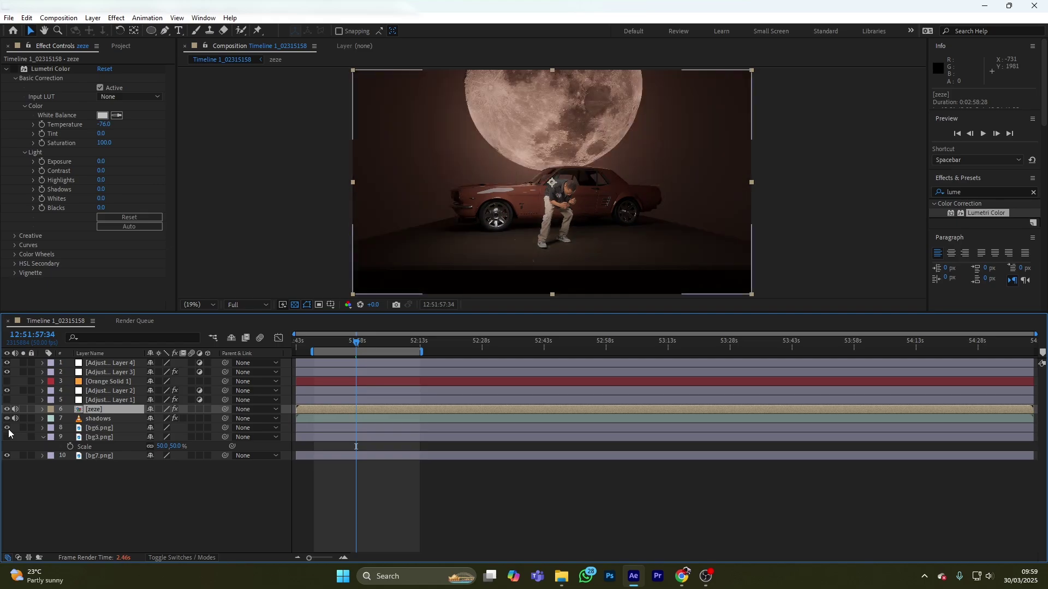
{"action": "left_click", "coordinate": [8, 434]}
Step: Compare the composite with and without the bg3.png background, leave that background hidden and deselect all layers
{"action": "left_click", "coordinate": [8, 438]}
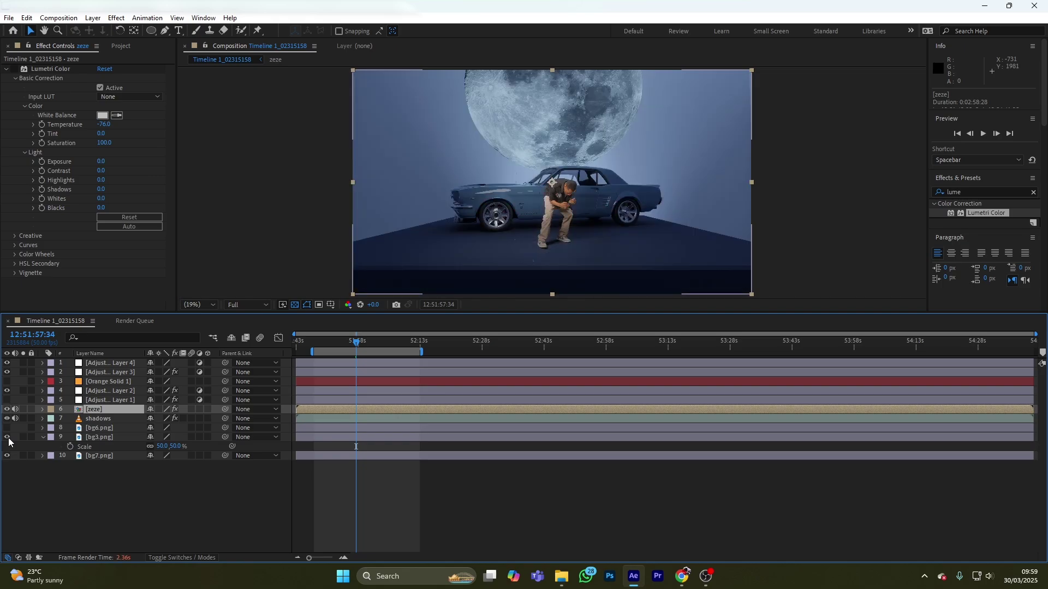
{"action": "left_click", "coordinate": [9, 438]}
{"action": "left_click", "coordinate": [8, 438]}
{"action": "left_click", "coordinate": [8, 438]}
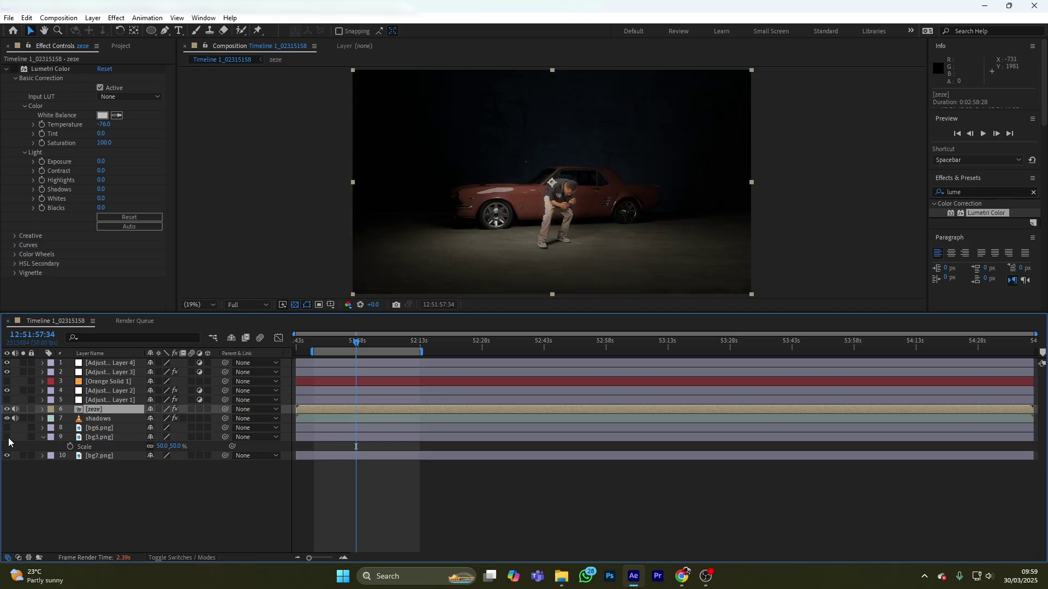
{"action": "left_click", "coordinate": [173, 487]}
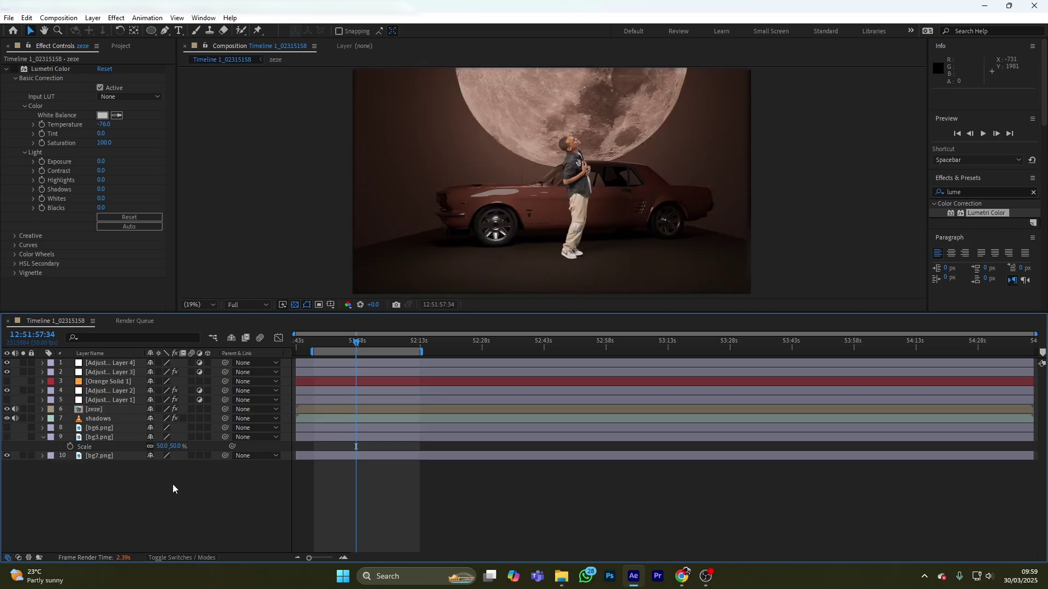